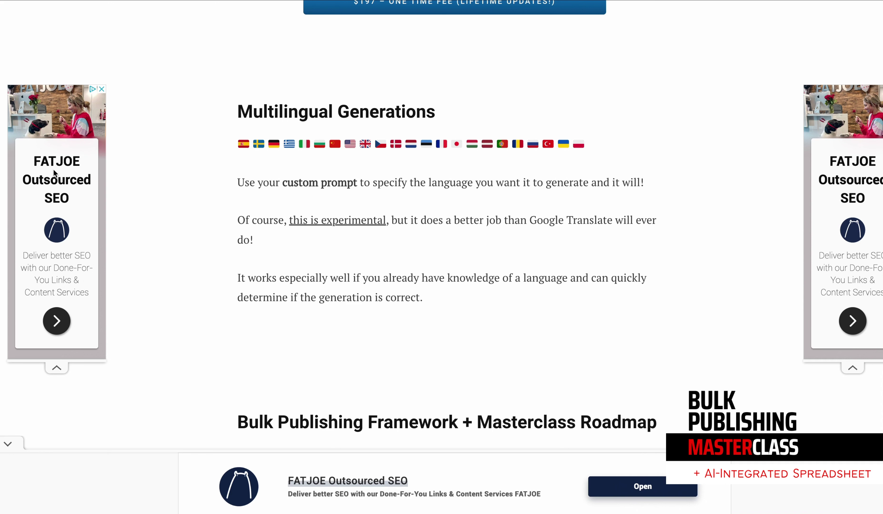
- Review the Spanish, Italian, Swahili and French prompts assigned to gpt3Custom7 through gpt3Custom10 in the Settings sheet
{"action": "scroll", "coordinate": [172, 365], "scroll_direction": "down", "scroll_amount": 1}
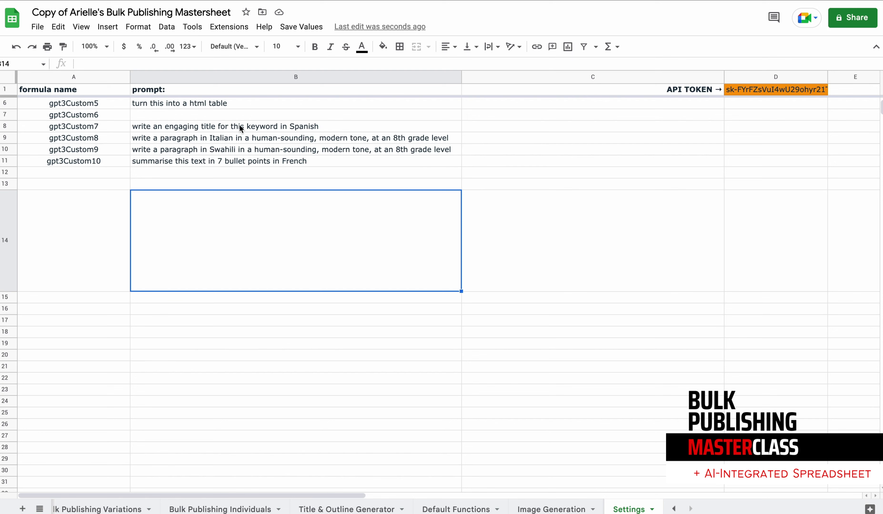
{"action": "left_click", "coordinate": [255, 127]}
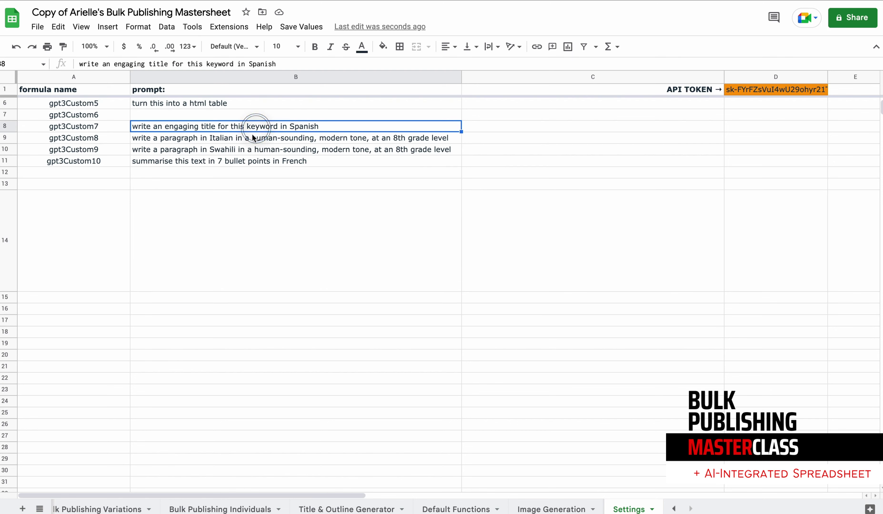
{"action": "left_click", "coordinate": [251, 140]}
{"action": "left_click", "coordinate": [255, 161]}
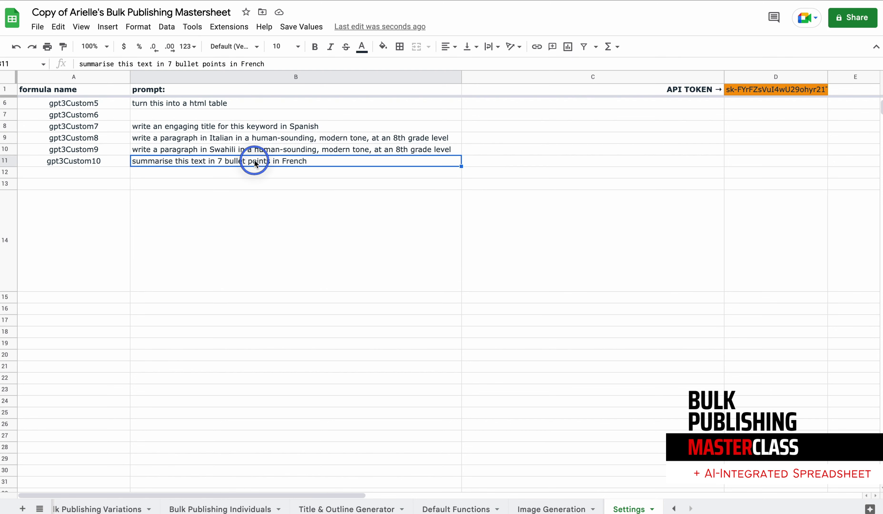
{"action": "left_click", "coordinate": [247, 150]}
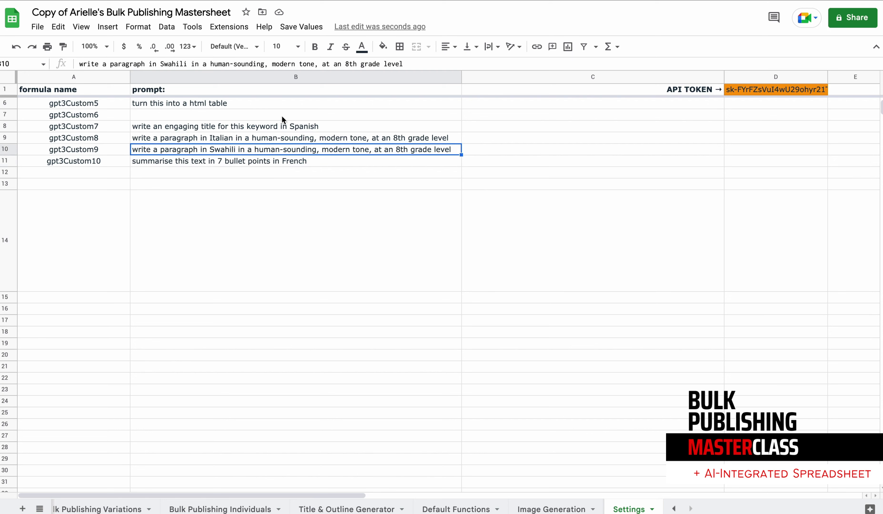
- Copy the Spanish title prompt from B8 into B7 for gpt3Custom6 and change its language to Mandarin
{"action": "left_click", "coordinate": [222, 127]}
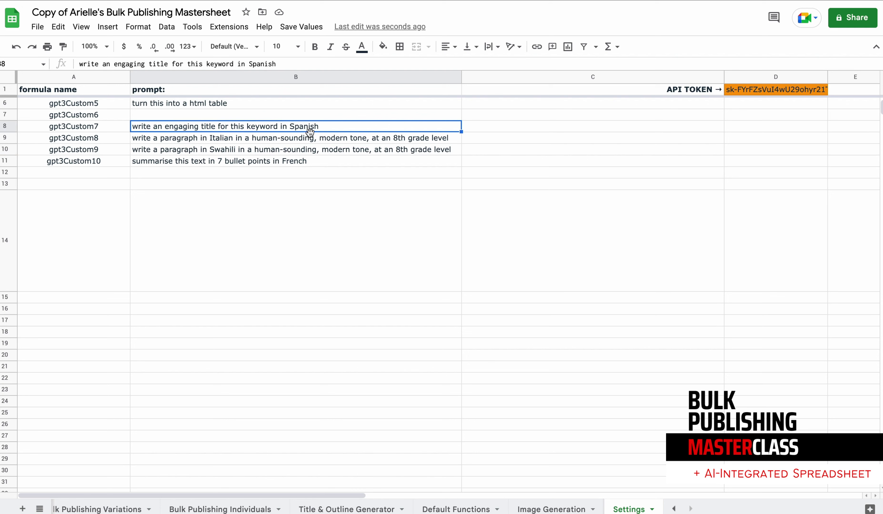
{"action": "left_click_drag", "start_coordinate": [461, 130], "coordinate": [461, 118]}
{"action": "left_click", "coordinate": [299, 114]}
{"action": "left_click", "coordinate": [310, 115]}
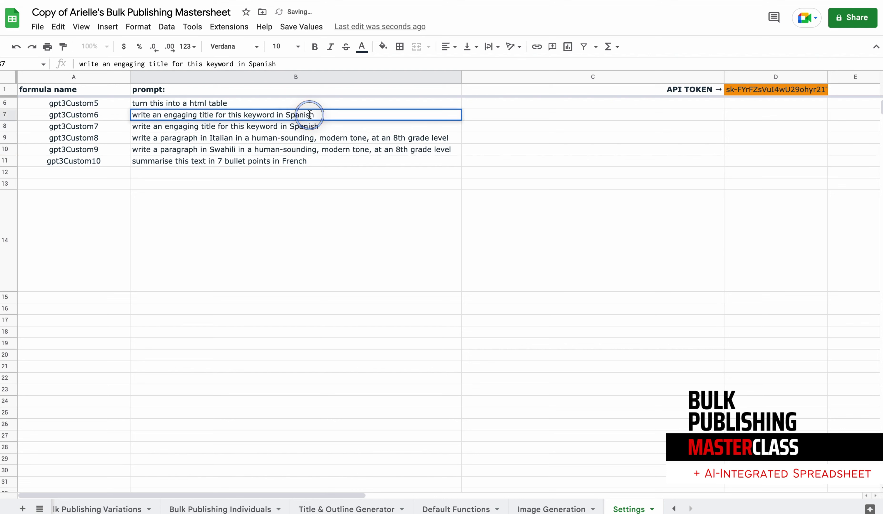
{"action": "double_click", "coordinate": [309, 115]}
{"action": "type", "text": "Mandar"}
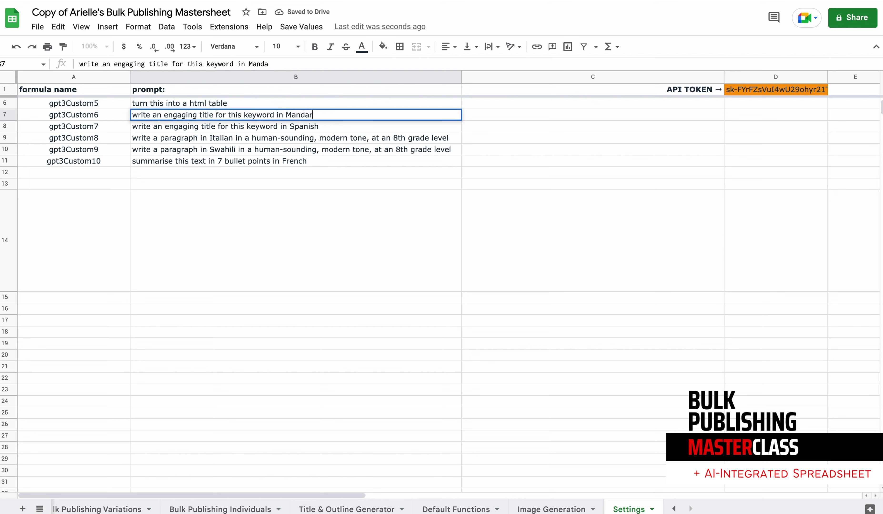
{"action": "type", "text": "in"}
{"action": "left_click", "coordinate": [336, 193]}
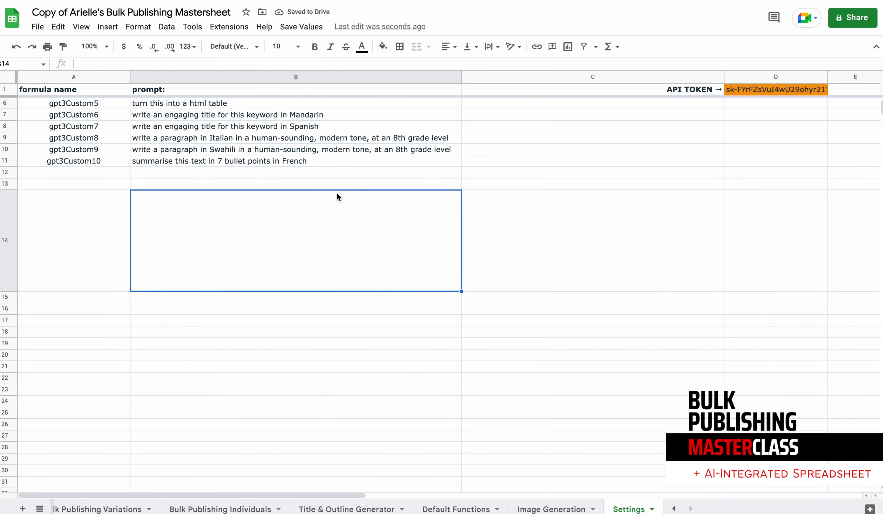
- Change the language in the gpt3Custom6 prompt to Japanese
{"action": "double_click", "coordinate": [312, 114]}
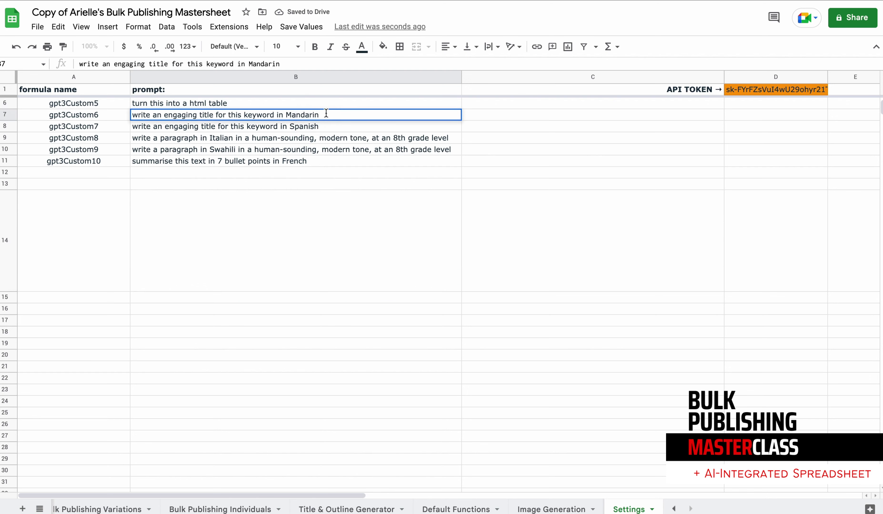
{"action": "left_click_drag", "start_coordinate": [320, 115], "coordinate": [285, 112]}
{"action": "type", "text": "Jao"}
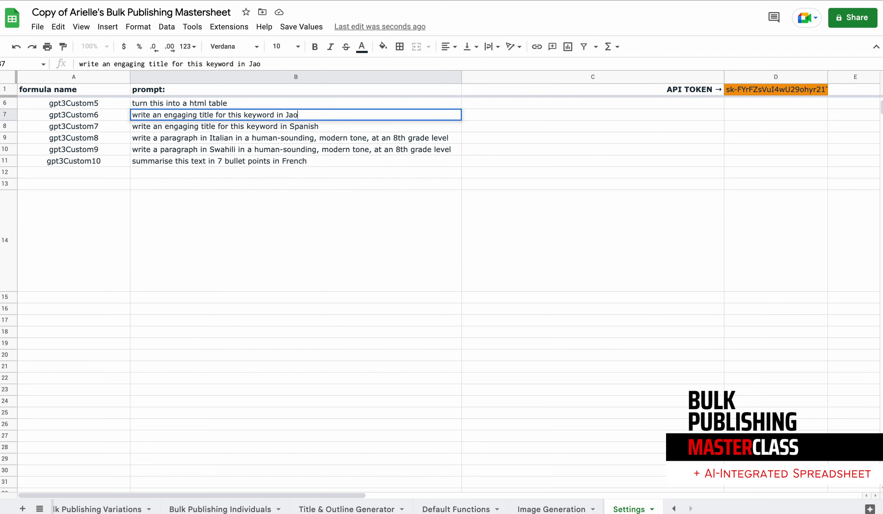
{"action": "key", "text": "BackSpace"}
{"action": "type", "text": "panese"}
{"action": "left_click", "coordinate": [291, 182]}
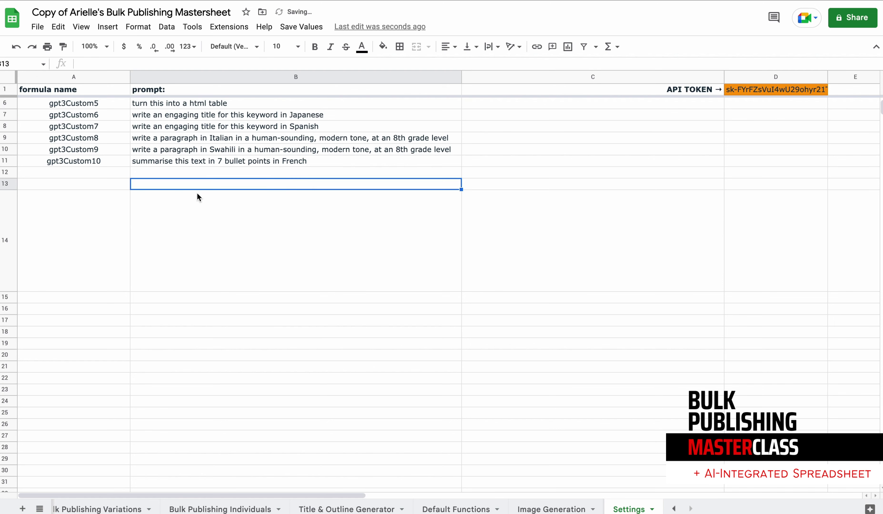
{"action": "double_click", "coordinate": [102, 238]}
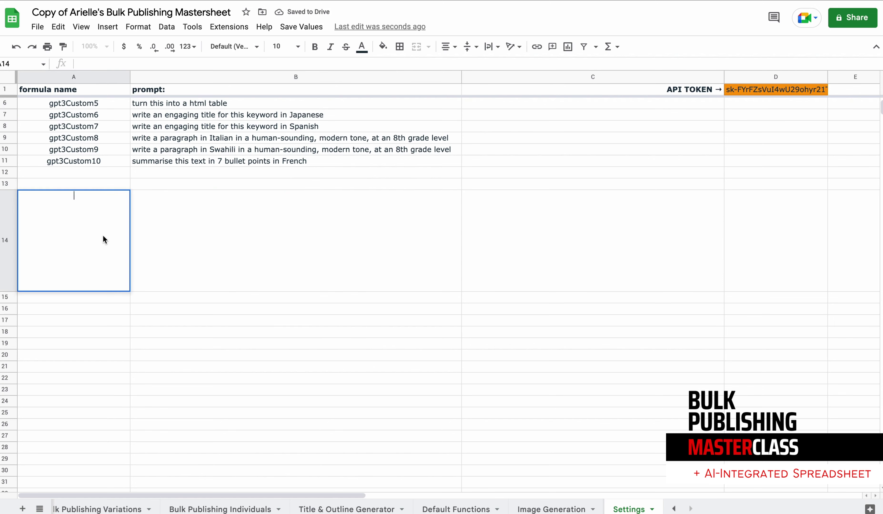
{"action": "left_click", "coordinate": [180, 252]}
{"action": "left_click", "coordinate": [106, 233]}
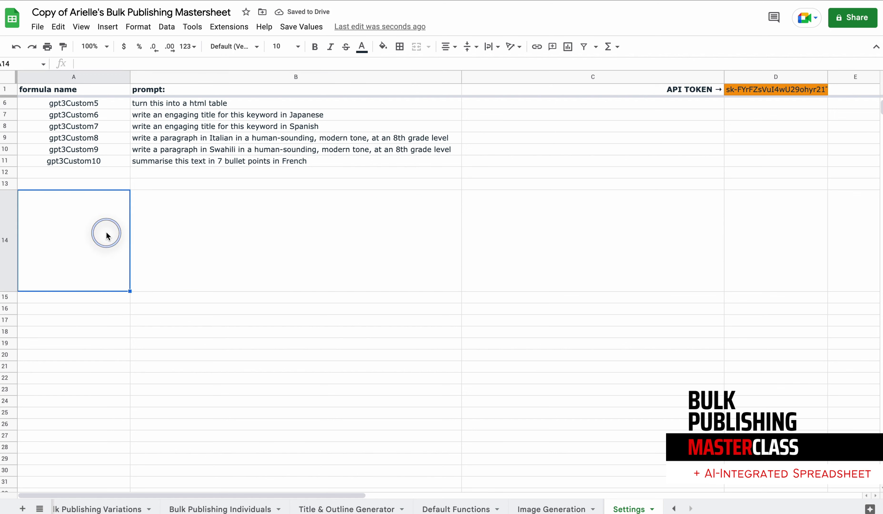
{"action": "double_click", "coordinate": [106, 235]}
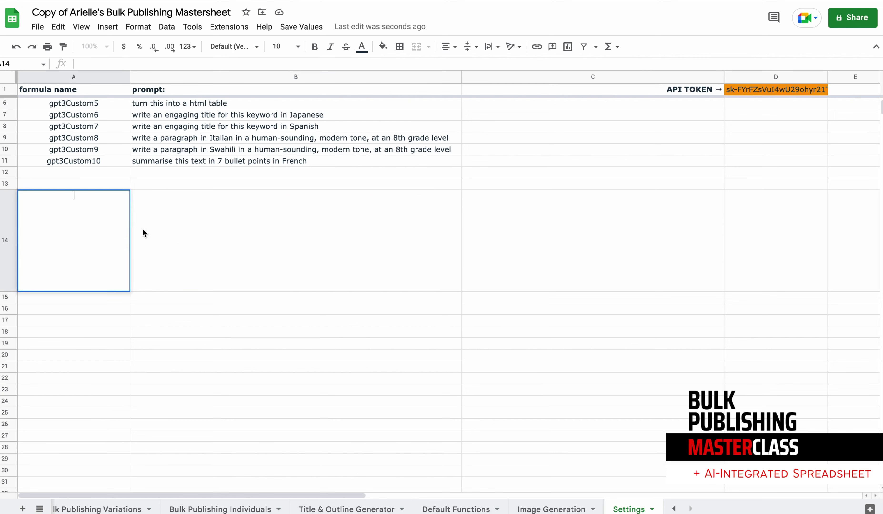
{"action": "left_click", "coordinate": [161, 230]}
{"action": "double_click", "coordinate": [103, 230]}
{"action": "left_click", "coordinate": [194, 239]}
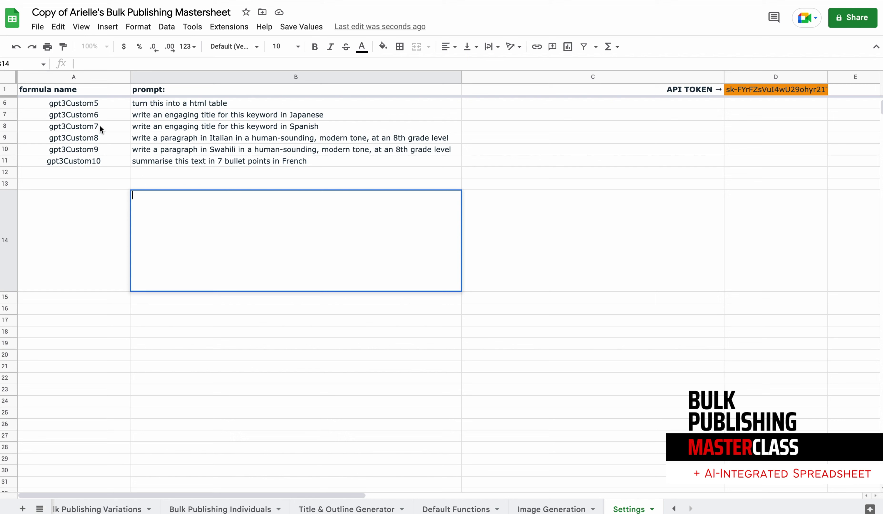
- Copy the formula names gpt3Custom6 through gpt3Custom10 from A7:A11 into B14:B18
{"action": "left_click_drag", "start_coordinate": [99, 115], "coordinate": [101, 162]}
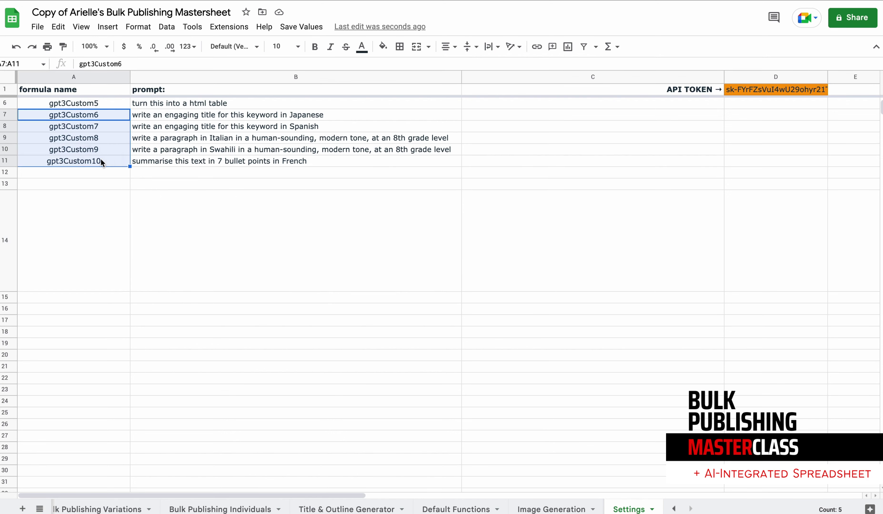
{"action": "key", "text": "ctrl+c"}
{"action": "left_click", "coordinate": [217, 266]}
{"action": "key", "text": "ctrl+v"}
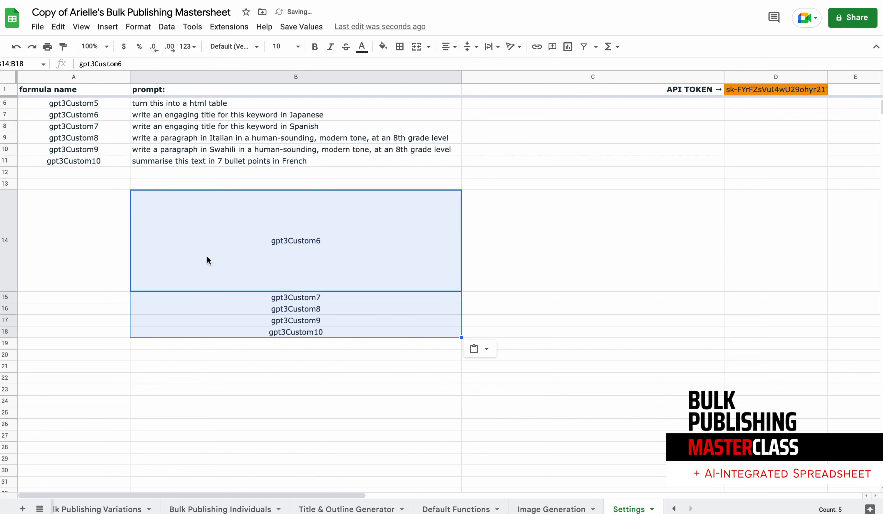
{"action": "left_click", "coordinate": [252, 241]}
{"action": "left_click", "coordinate": [118, 215]}
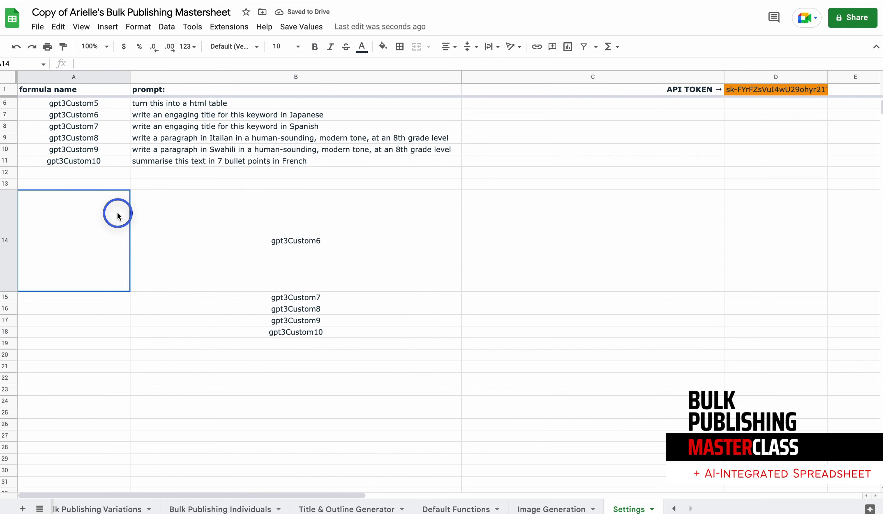
{"action": "left_click", "coordinate": [102, 317]}
- Turn the name in B14 into the formula =gpt3Custom6(C14)
{"action": "left_click", "coordinate": [263, 239]}
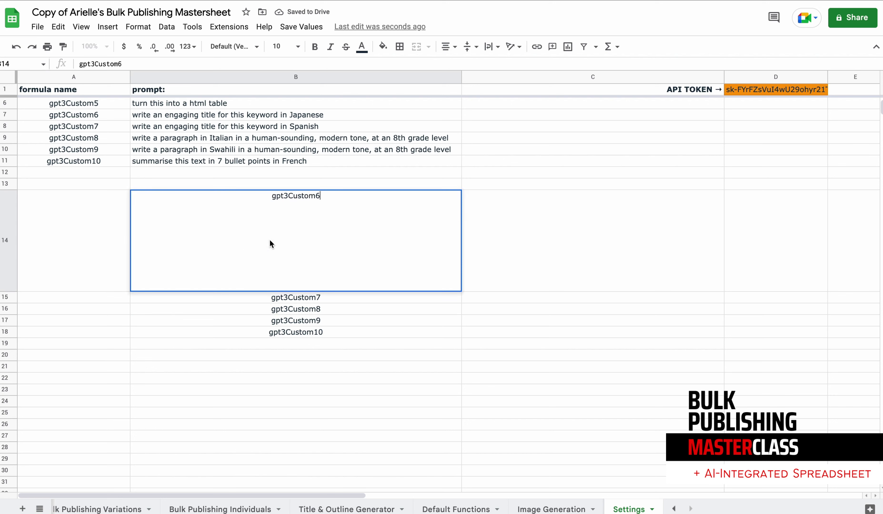
{"action": "double_click", "coordinate": [272, 203]}
{"action": "type", "text": "="}
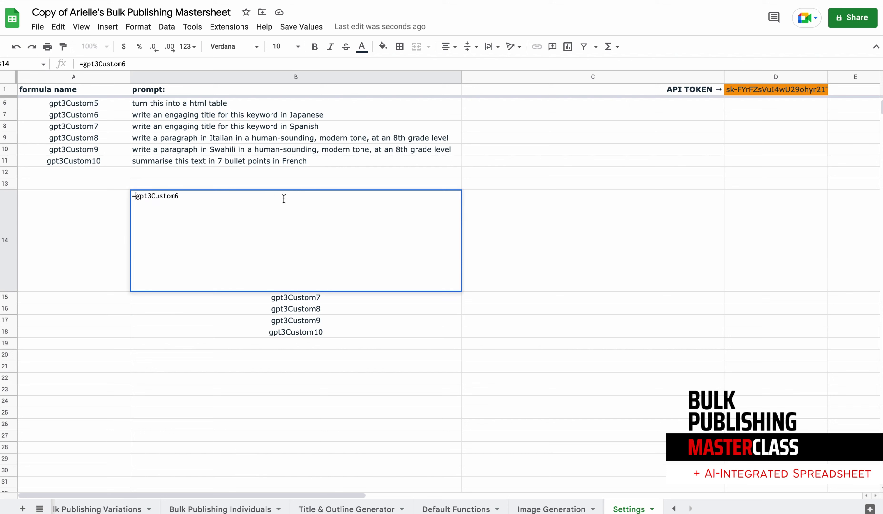
{"action": "left_click", "coordinate": [310, 204]}
{"action": "type", "text": "("}
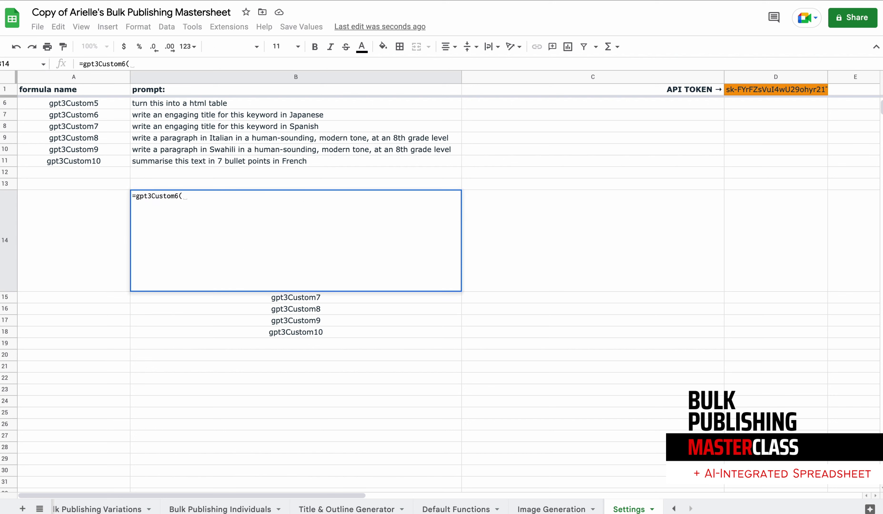
{"action": "left_click", "coordinate": [544, 213]}
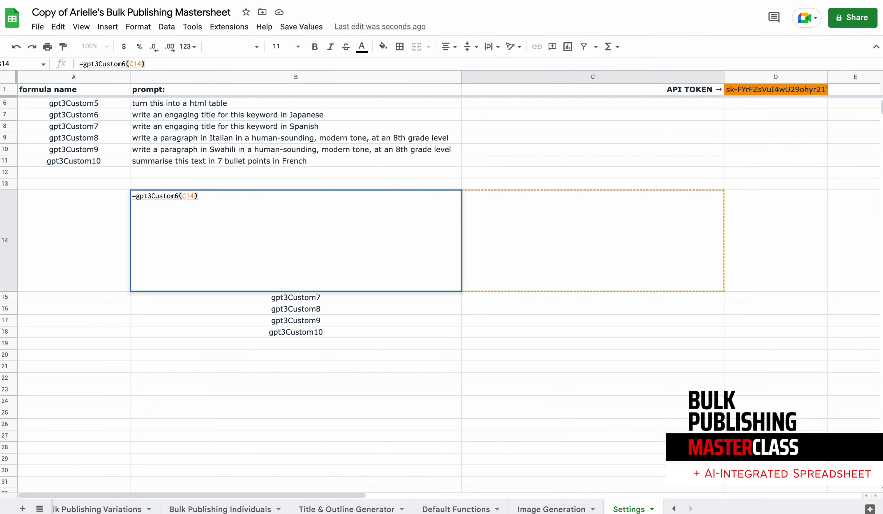
{"action": "key", "text": "Return"}
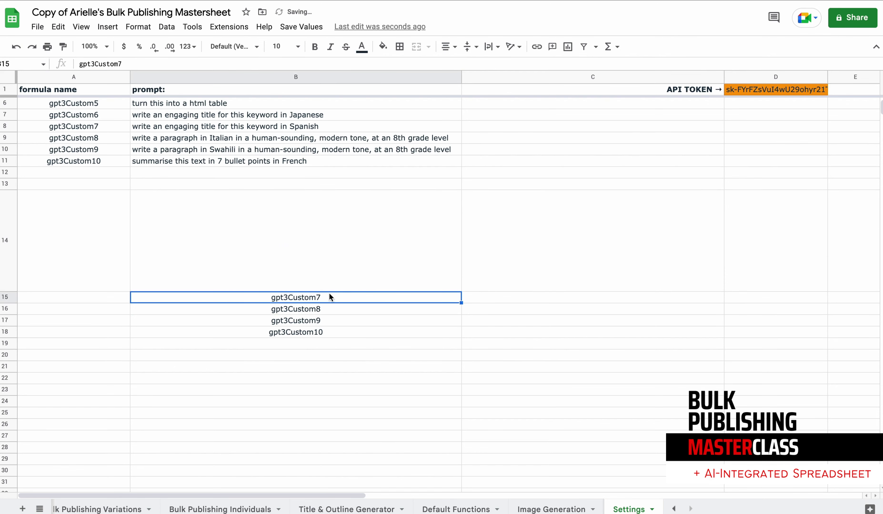
- Turn the name in B15 into a gpt3Custom7 formula that refers to C15
{"action": "double_click", "coordinate": [329, 297]}
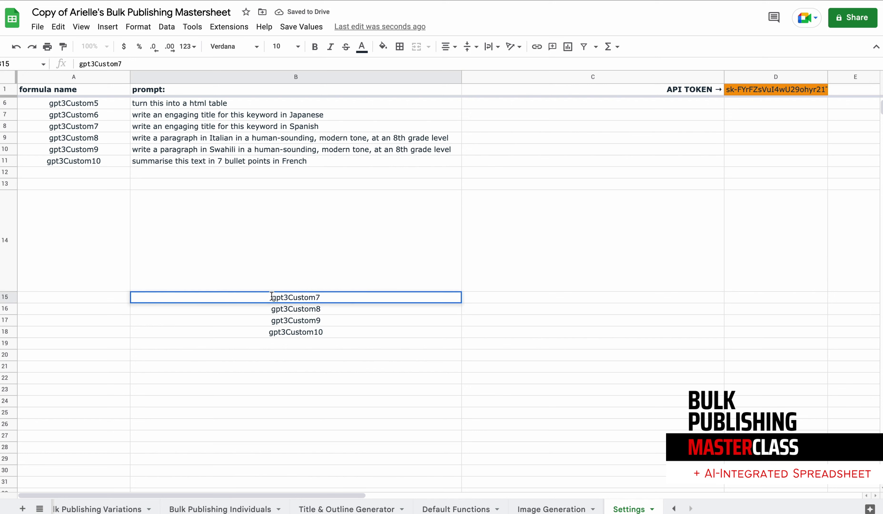
{"action": "type", "text": "="}
{"action": "left_click", "coordinate": [316, 299]}
{"action": "type", "text": "("}
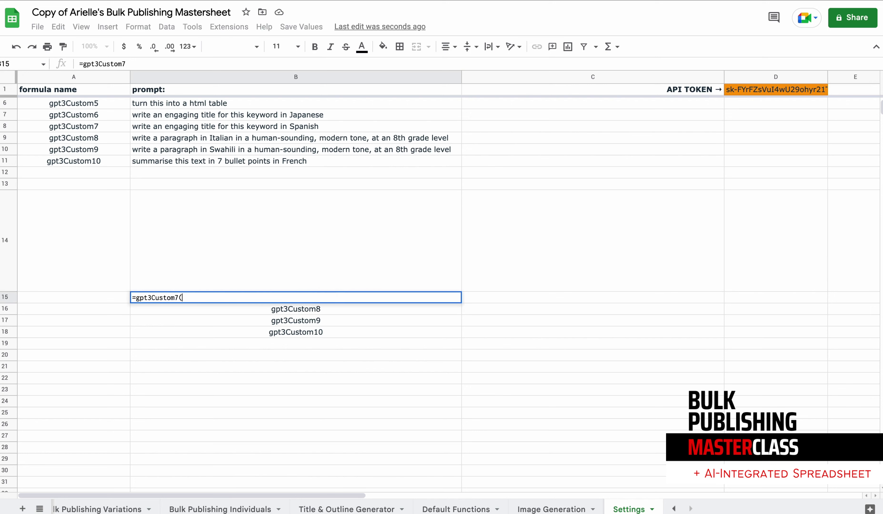
{"action": "left_click", "coordinate": [499, 298]}
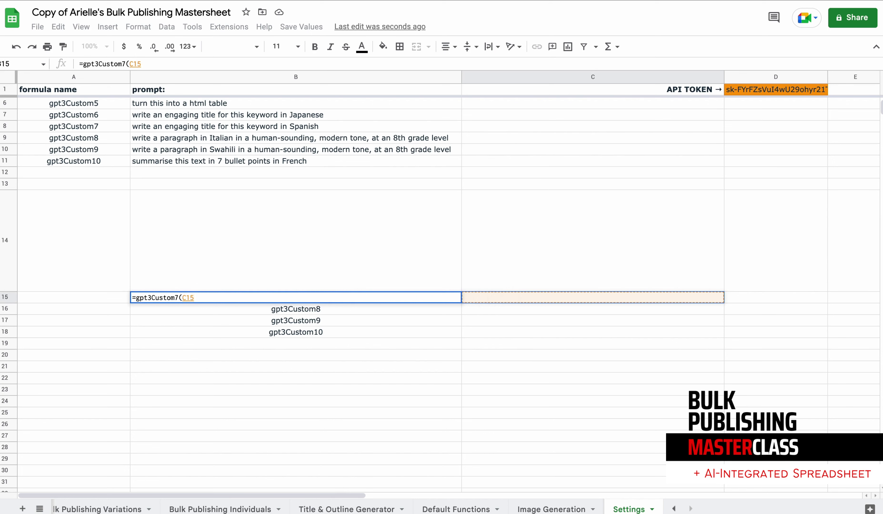
{"action": "type", "text": ")"}
{"action": "key", "text": "Return"}
- Convert the name in B16 into a gpt3Custom8 formula with C16 as its input
{"action": "left_click", "coordinate": [379, 314]}
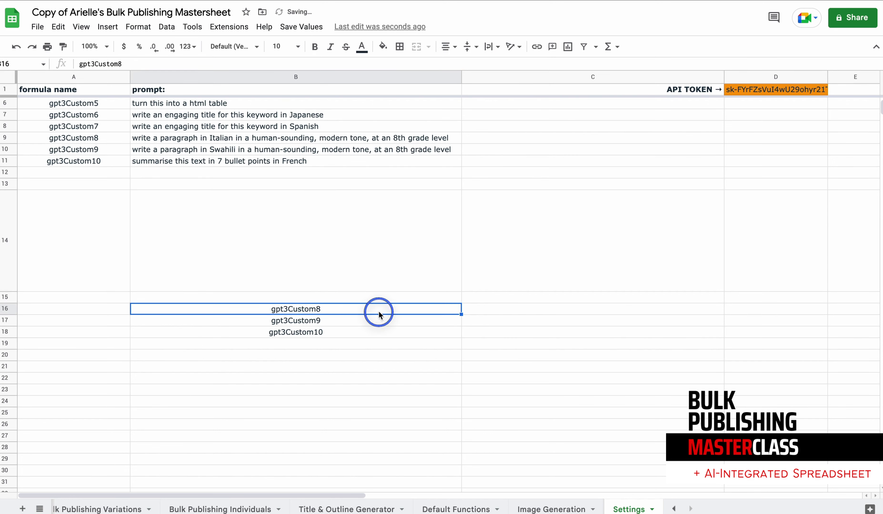
{"action": "double_click", "coordinate": [272, 309]}
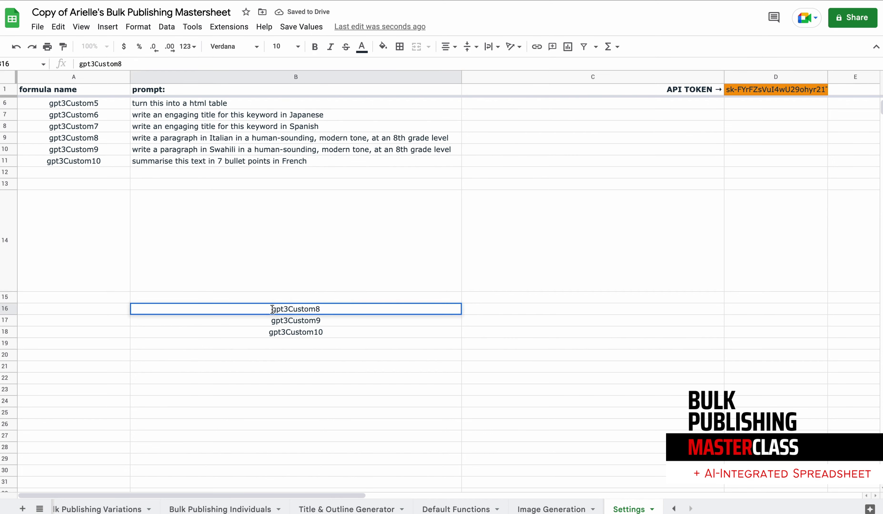
{"action": "type", "text": "="}
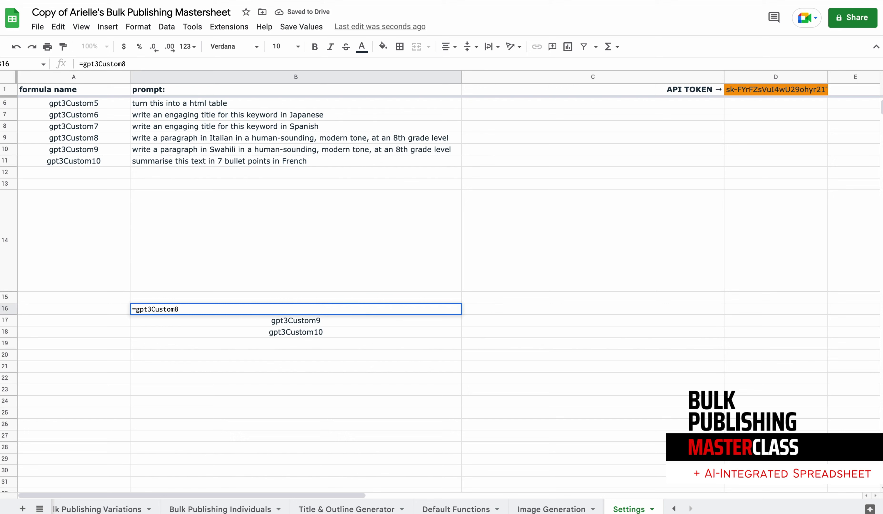
{"action": "left_click", "coordinate": [292, 310]}
{"action": "type", "text": "("}
{"action": "left_click", "coordinate": [508, 309]}
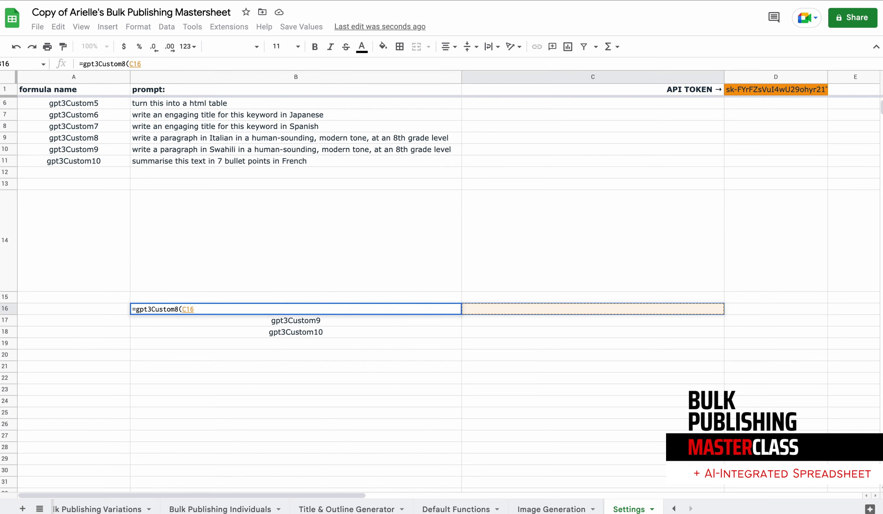
{"action": "key", "text": "Return"}
- Convert the name in B17 into a gpt3Custom9 formula with C17 as its input
{"action": "left_click", "coordinate": [414, 322]}
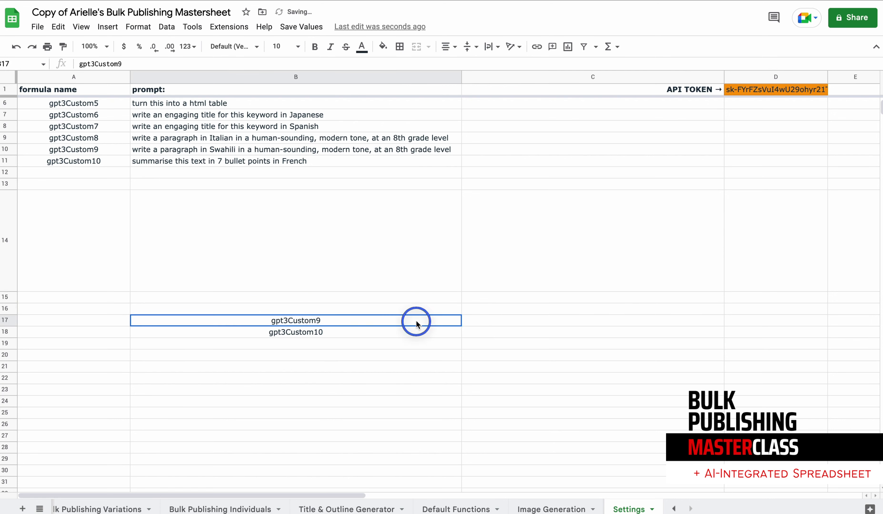
{"action": "double_click", "coordinate": [271, 322]}
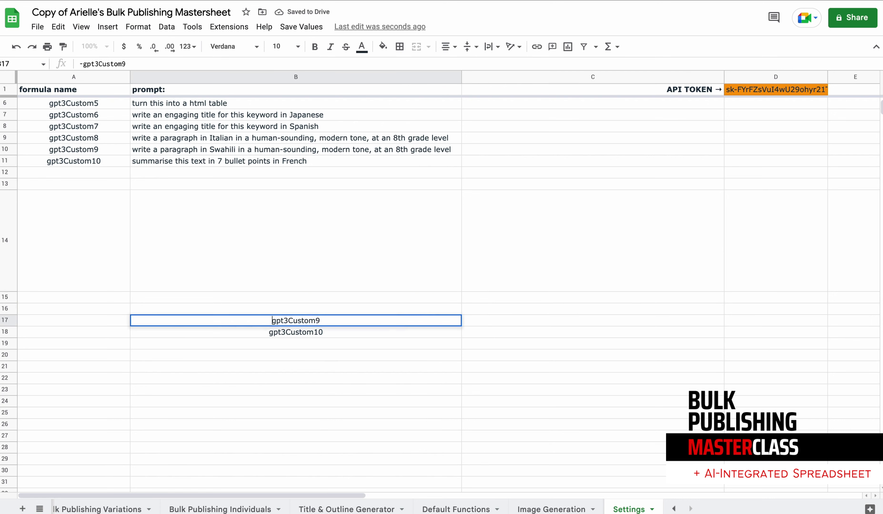
{"action": "type", "text": "="}
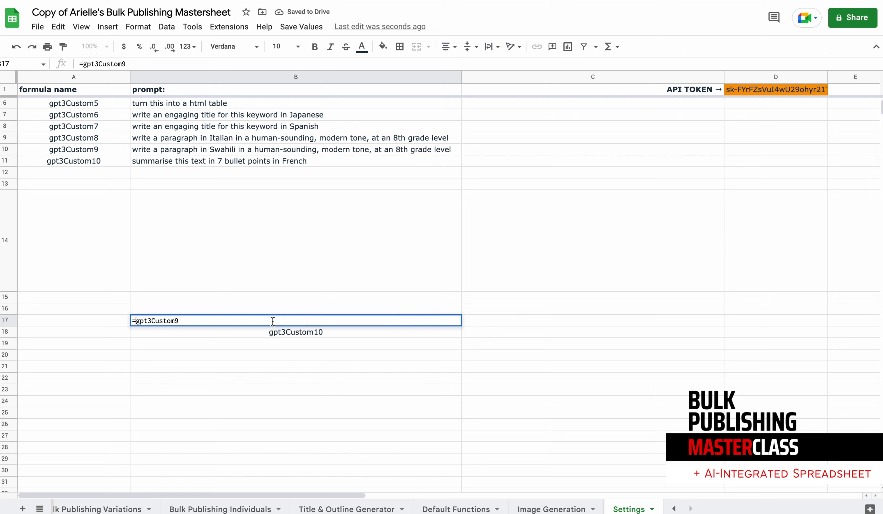
{"action": "left_click", "coordinate": [303, 320]}
{"action": "type", "text": "("}
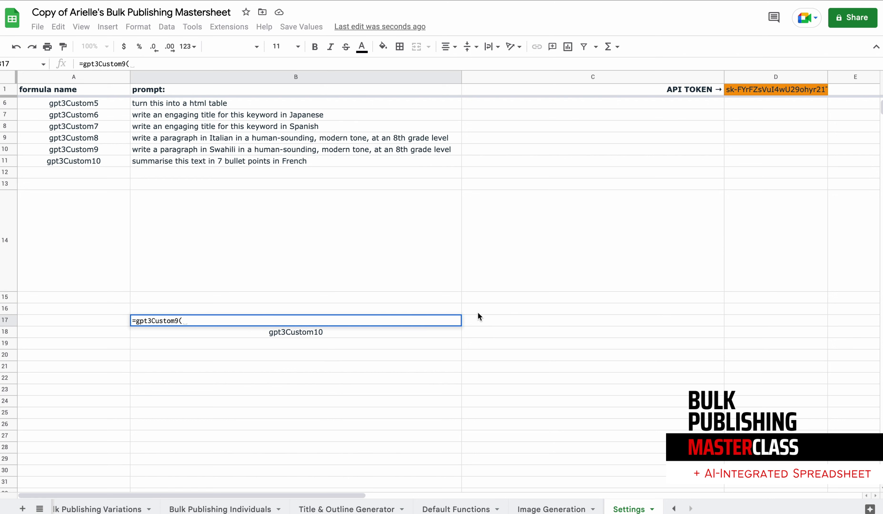
{"action": "left_click", "coordinate": [481, 318]}
{"action": "type", "text": ")"}
{"action": "left_click", "coordinate": [485, 348]}
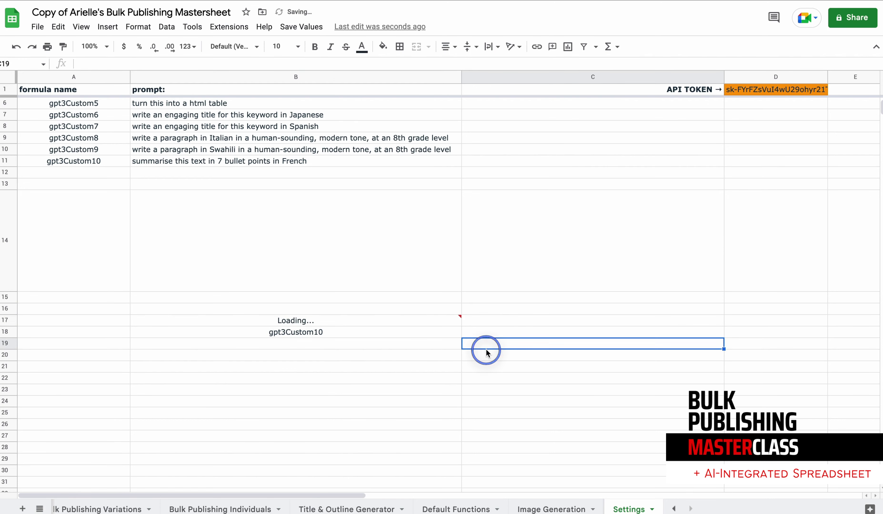
- Enter the keyword "best basketball hoops for kids" in C14 as input for the Japanese title formula
{"action": "left_click", "coordinate": [430, 254]}
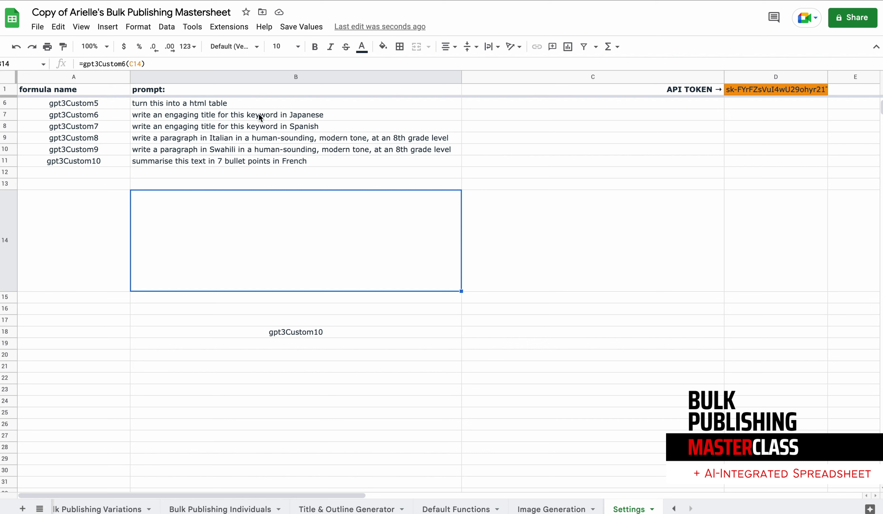
{"action": "double_click", "coordinate": [516, 242]}
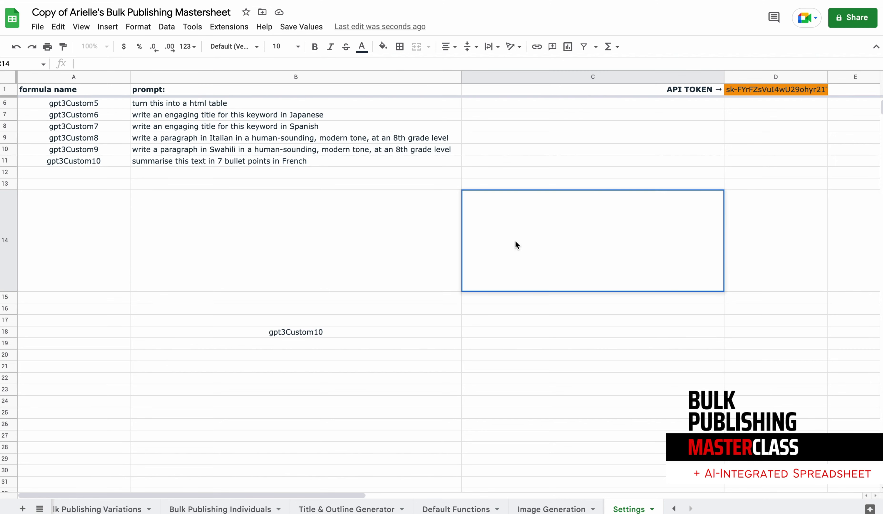
{"action": "type", "text": "best basketball hoop"}
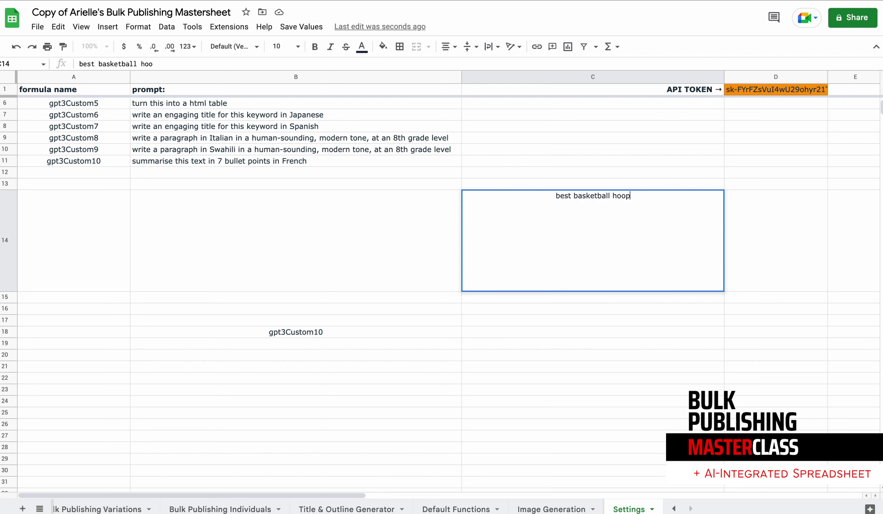
{"action": "type", "text": "s for"}
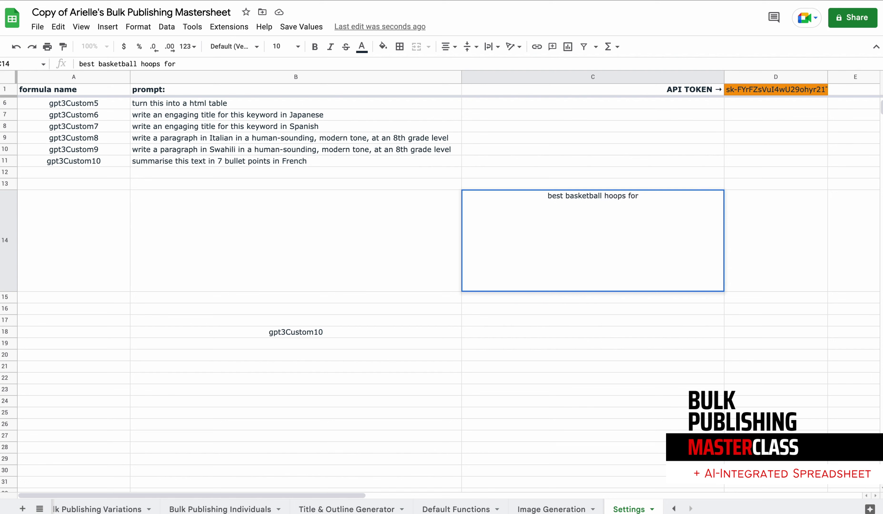
{"action": "type", "text": " kids"}
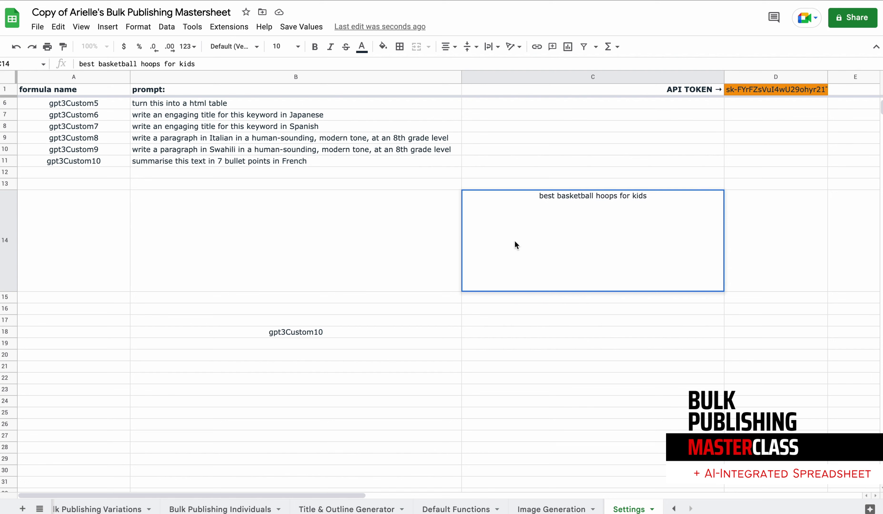
{"action": "left_click", "coordinate": [376, 245]}
- Copy the keyword from C14 into C15 and C16 to feed the Spanish title and Italian paragraph formulas
{"action": "left_click", "coordinate": [620, 237]}
{"action": "key", "text": "ctrl+c"}
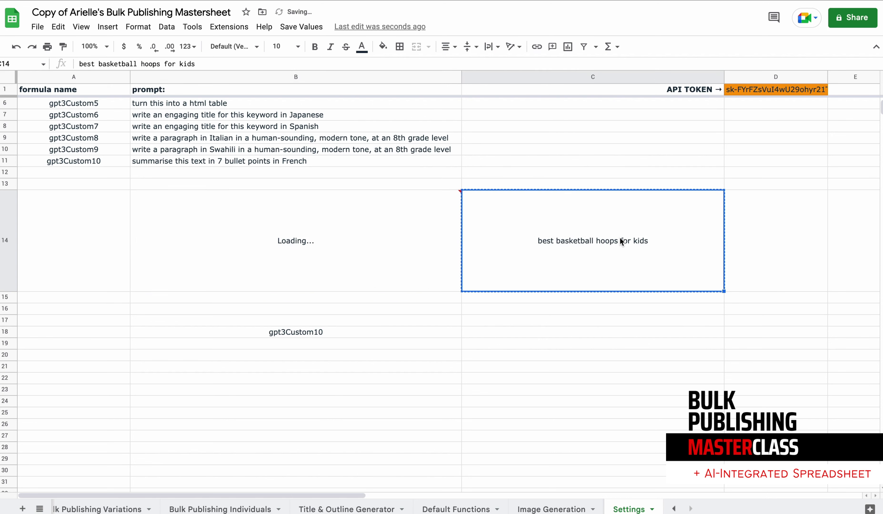
{"action": "left_click", "coordinate": [556, 298]}
{"action": "key", "text": "ctrl+v"}
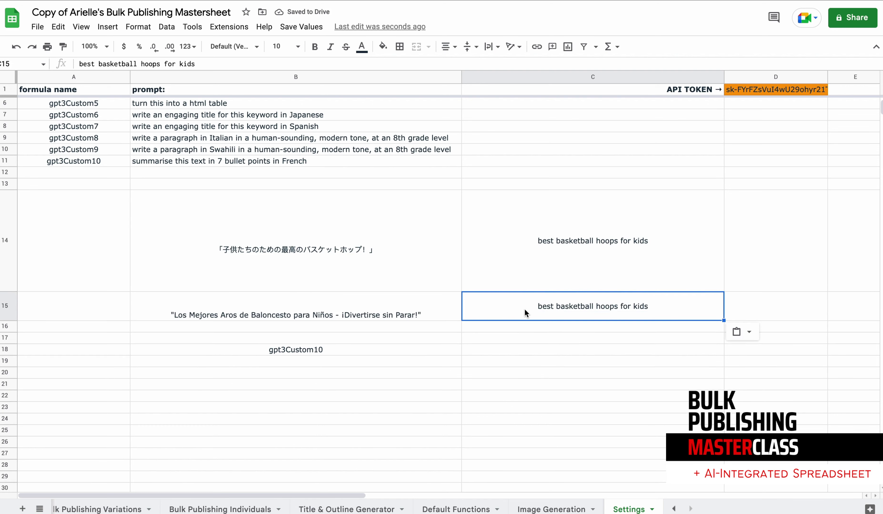
{"action": "left_click", "coordinate": [522, 328]}
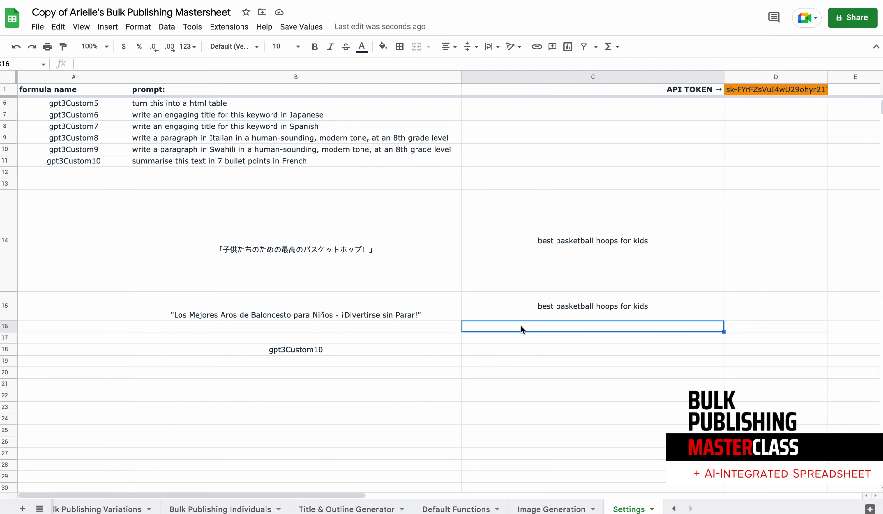
{"action": "key", "text": "ctrl+v"}
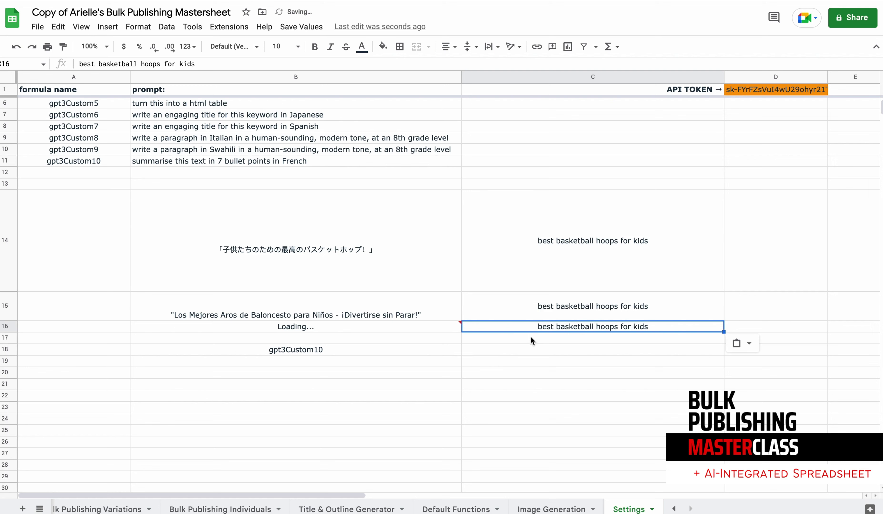
- Make row 16 several times taller and wrap the Italian paragraph's text within B16
{"action": "left_click", "coordinate": [4, 328]}
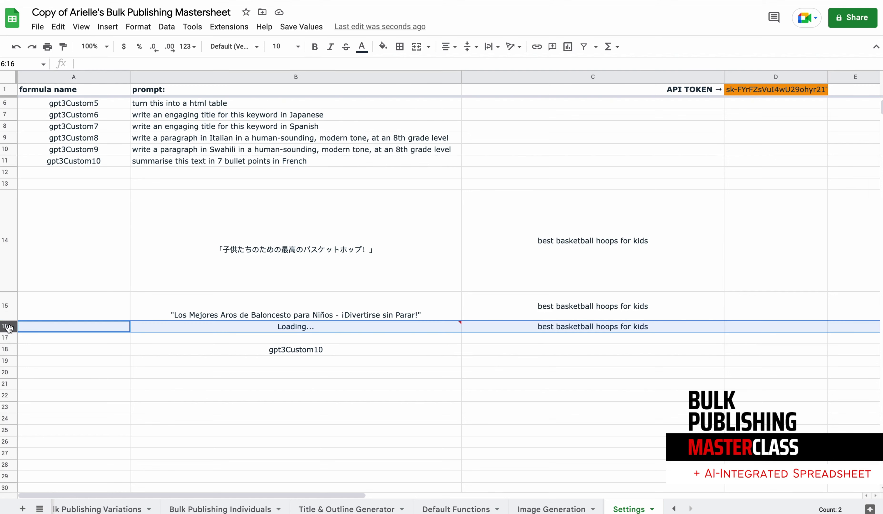
{"action": "left_click_drag", "start_coordinate": [4, 332], "coordinate": [12, 413]}
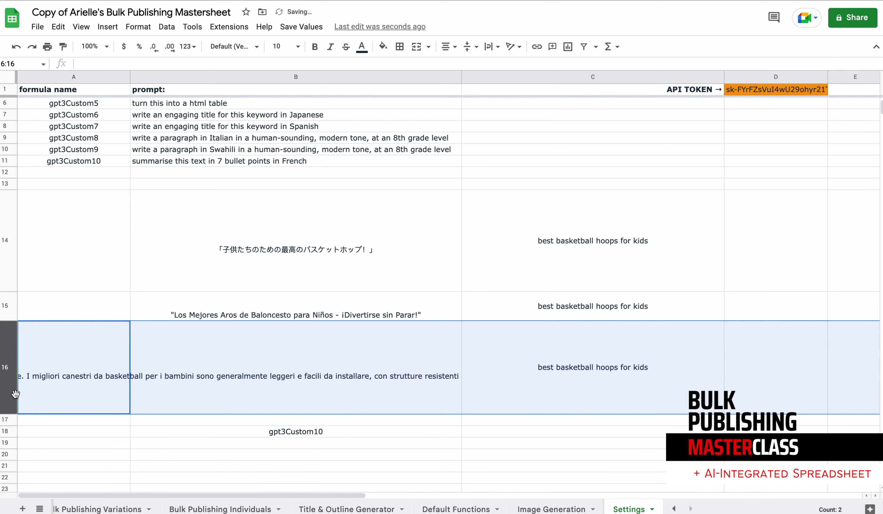
{"action": "left_click", "coordinate": [287, 345]}
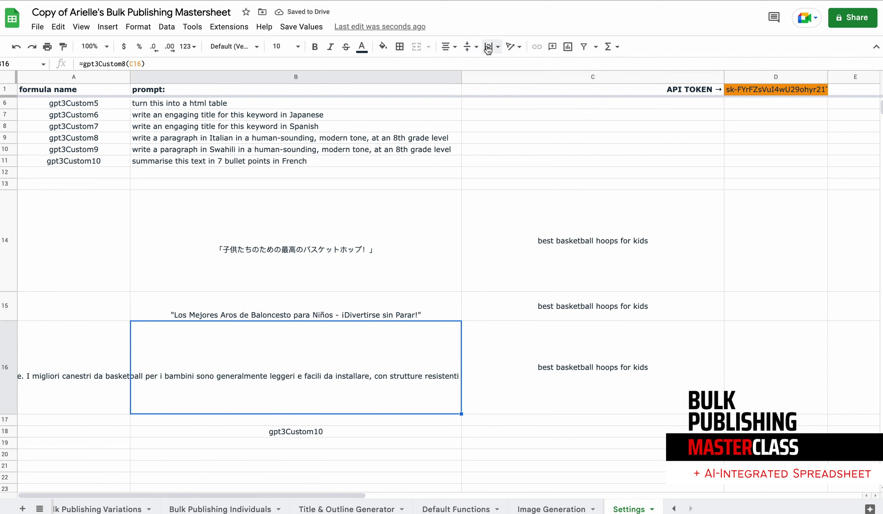
{"action": "left_click", "coordinate": [493, 46]}
{"action": "left_click", "coordinate": [505, 64]}
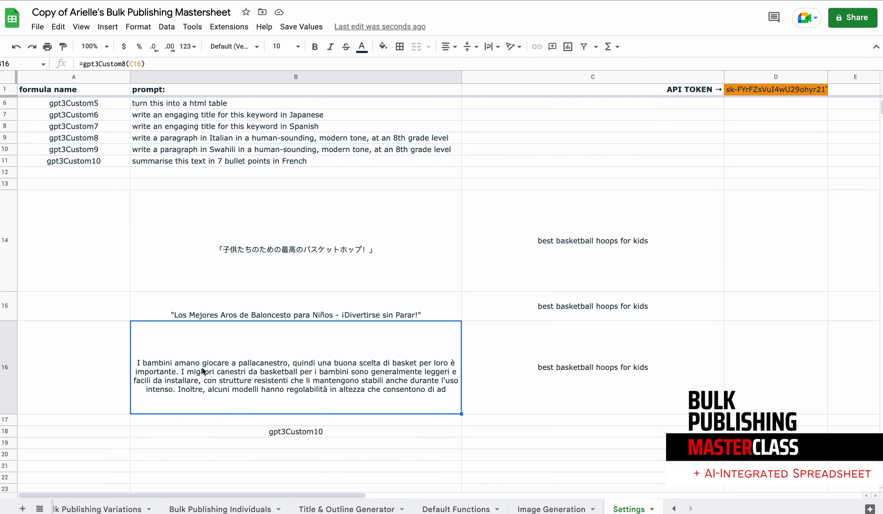
{"action": "left_click", "coordinate": [503, 364]}
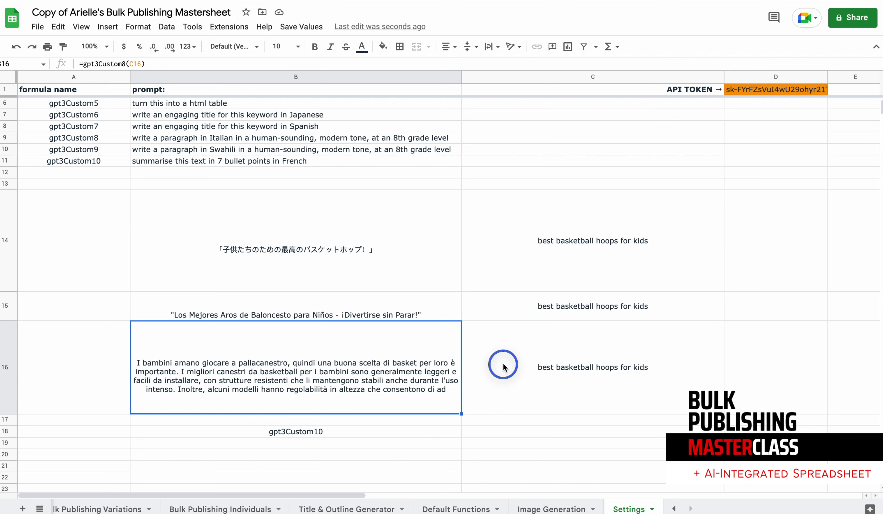
- Paste the keyword "best basketball hoops for kids" into C17 for the Swahili paragraph formula
{"action": "double_click", "coordinate": [484, 418]}
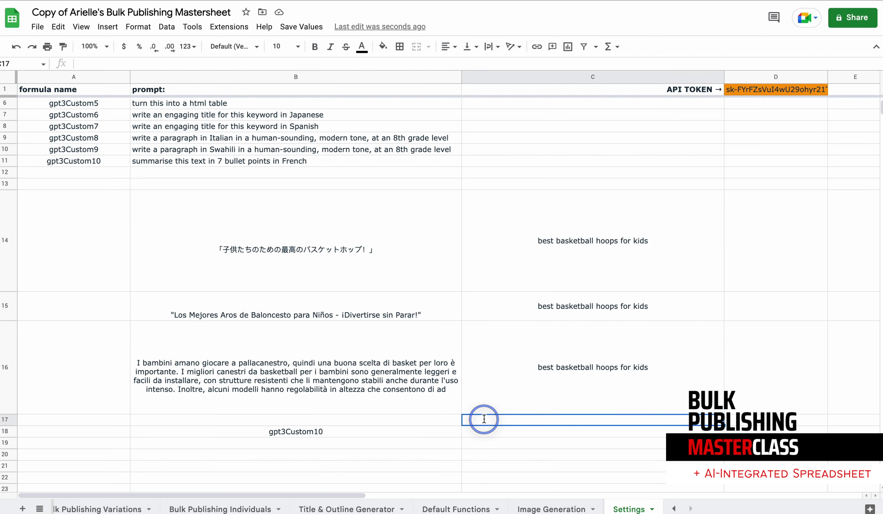
{"action": "key", "text": "ctrl+v"}
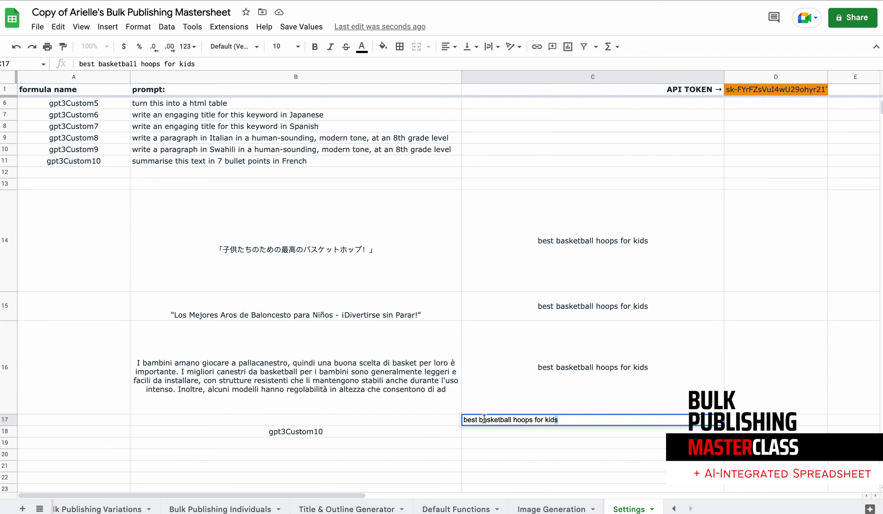
{"action": "left_click", "coordinate": [513, 375]}
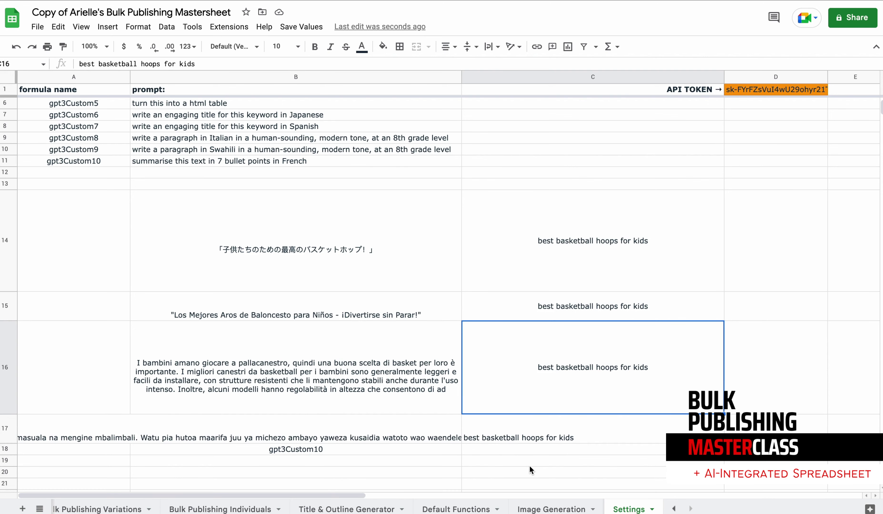
- Wrap the Swahili paragraph's text in B17 so it stays within the column
{"action": "left_click", "coordinate": [388, 429]}
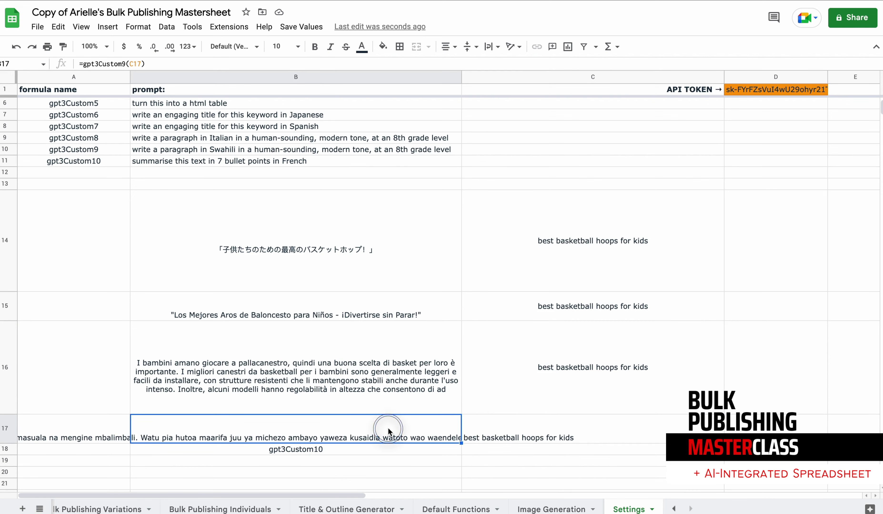
{"action": "left_click", "coordinate": [488, 47]}
{"action": "left_click", "coordinate": [504, 65]}
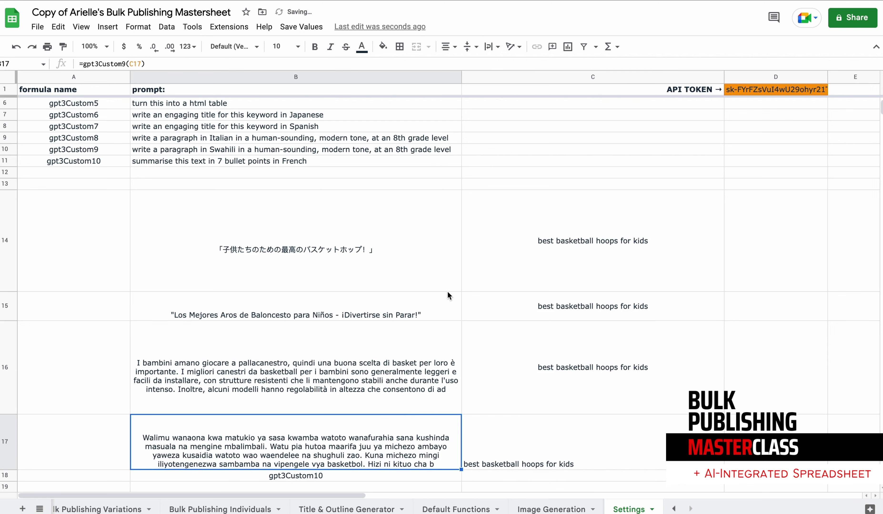
- Review the generated Japanese, Spanish, Italian and Swahili texts in B14 to B17 against their prompts
{"action": "scroll", "coordinate": [448, 291], "scroll_direction": "down", "scroll_amount": 1}
{"action": "left_click", "coordinate": [507, 364]}
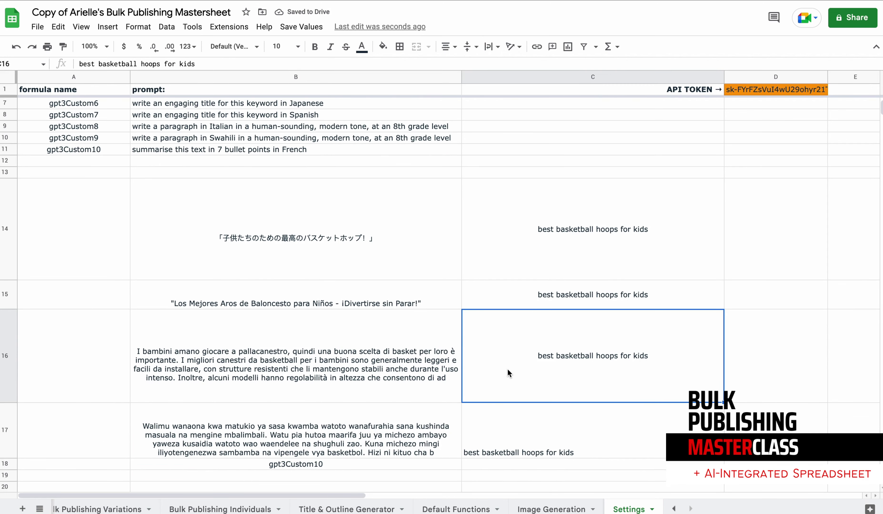
{"action": "scroll", "coordinate": [441, 412], "scroll_direction": "down", "scroll_amount": 1}
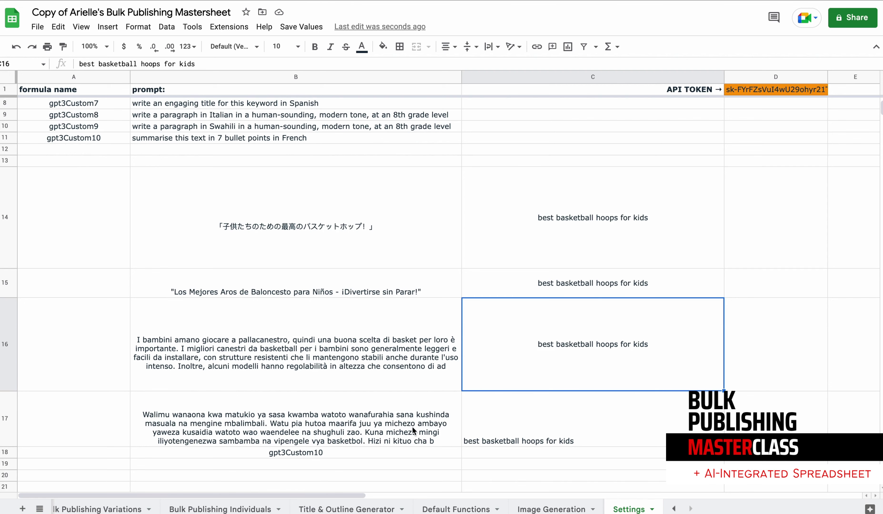
{"action": "scroll", "coordinate": [413, 428], "scroll_direction": "down", "scroll_amount": 1}
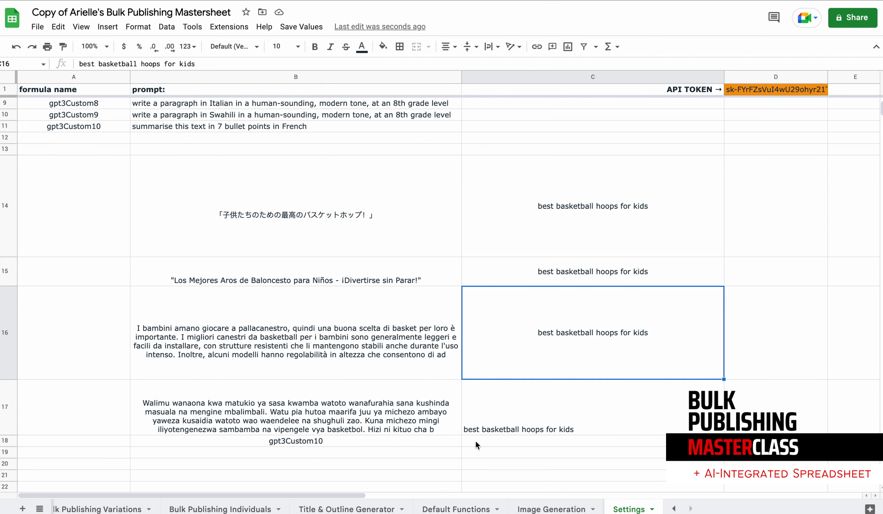
{"action": "scroll", "coordinate": [391, 238], "scroll_direction": "up", "scroll_amount": 1}
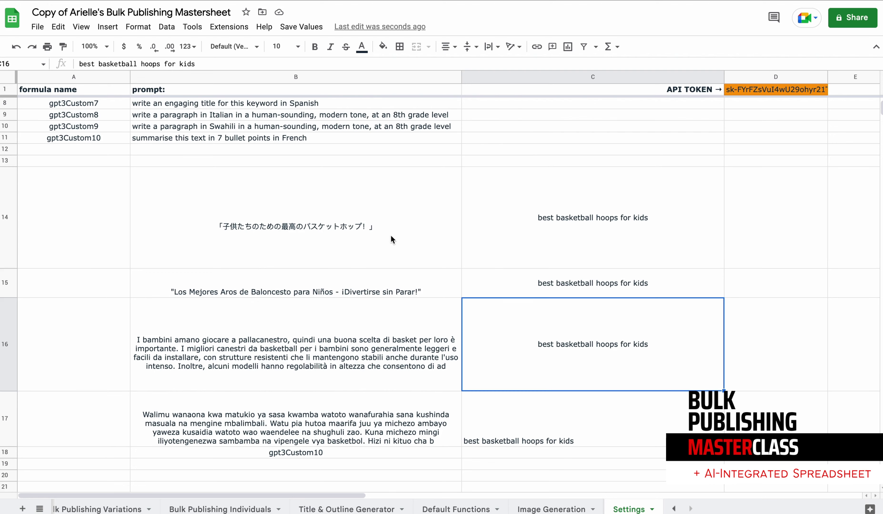
{"action": "scroll", "coordinate": [391, 235], "scroll_direction": "up", "scroll_amount": 3}
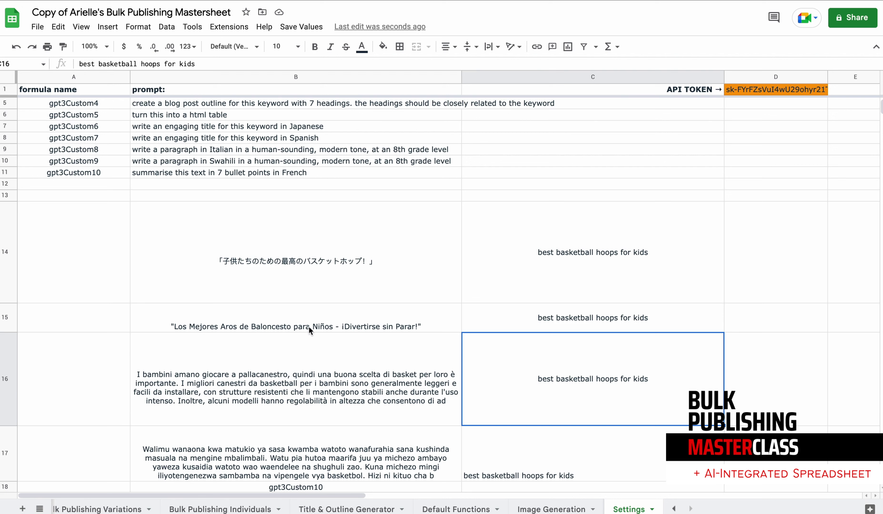
{"action": "left_click", "coordinate": [376, 386]}
{"action": "scroll", "coordinate": [375, 387], "scroll_direction": "down", "scroll_amount": 1}
{"action": "scroll", "coordinate": [375, 386], "scroll_direction": "down", "scroll_amount": 1}
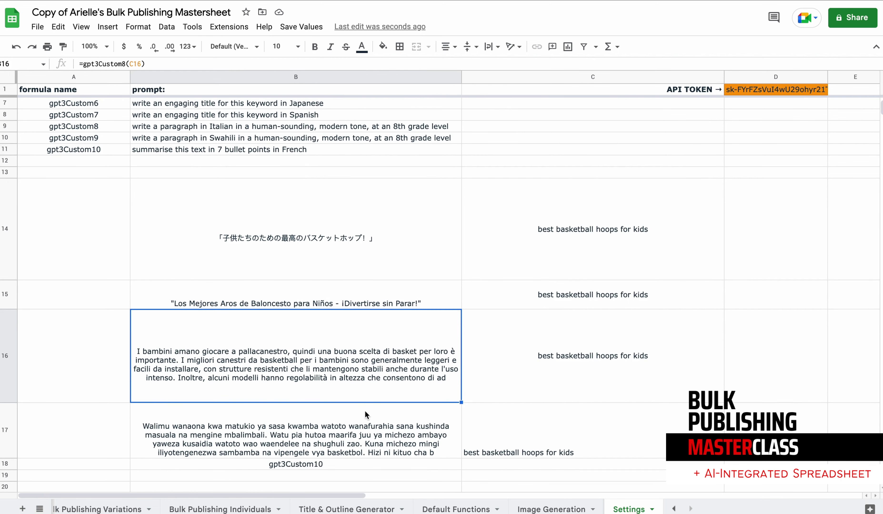
{"action": "left_click", "coordinate": [363, 426]}
{"action": "scroll", "coordinate": [363, 425], "scroll_direction": "down", "scroll_amount": 2}
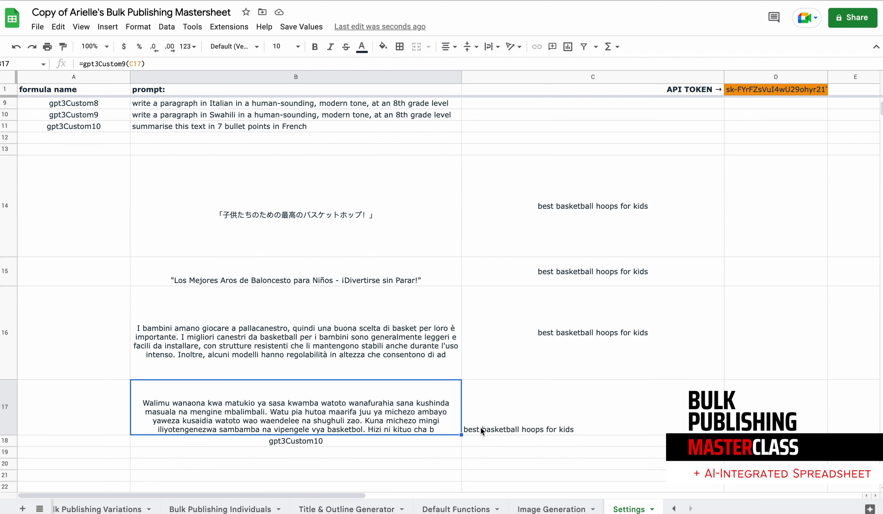
- Enter a sample text in C18 starting "This tool is the best tool in the world", covering its maker, blog content at scale and online web publishing
{"action": "left_click", "coordinate": [489, 442]}
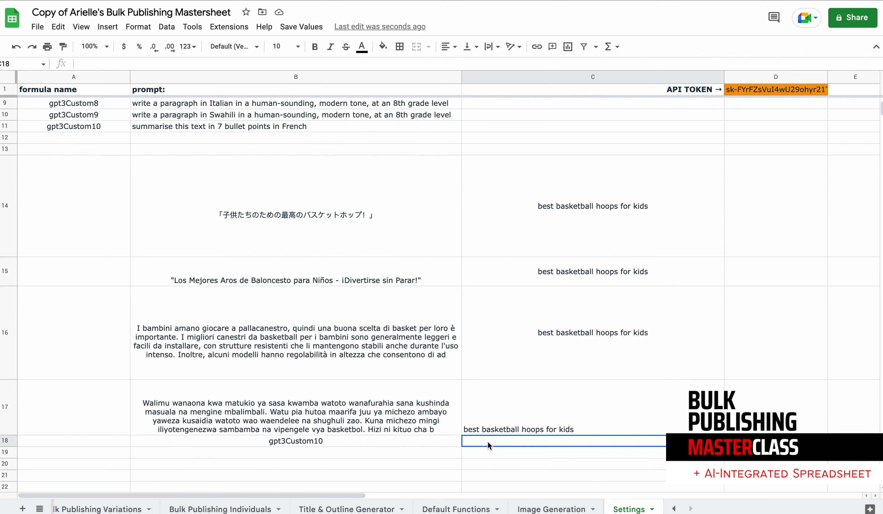
{"action": "double_click", "coordinate": [488, 442]}
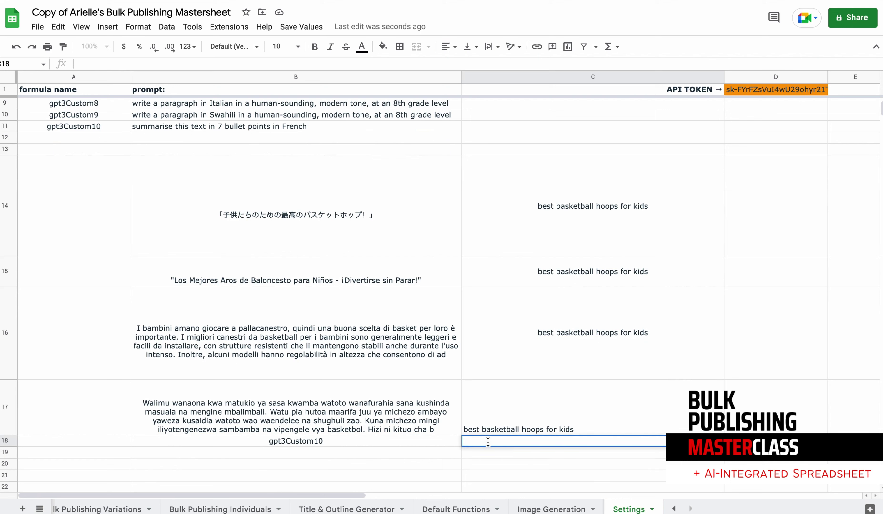
{"action": "type", "text": "This tool is the "}
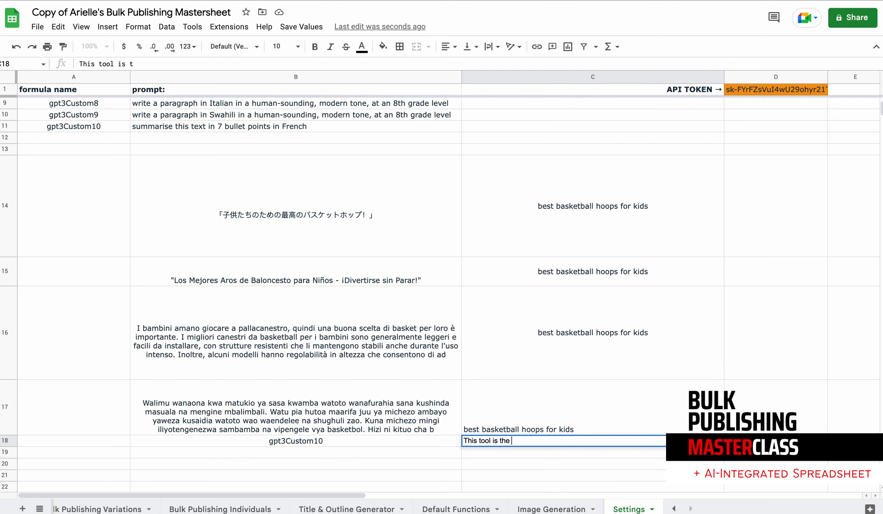
{"action": "type", "text": "best tool in the world "}
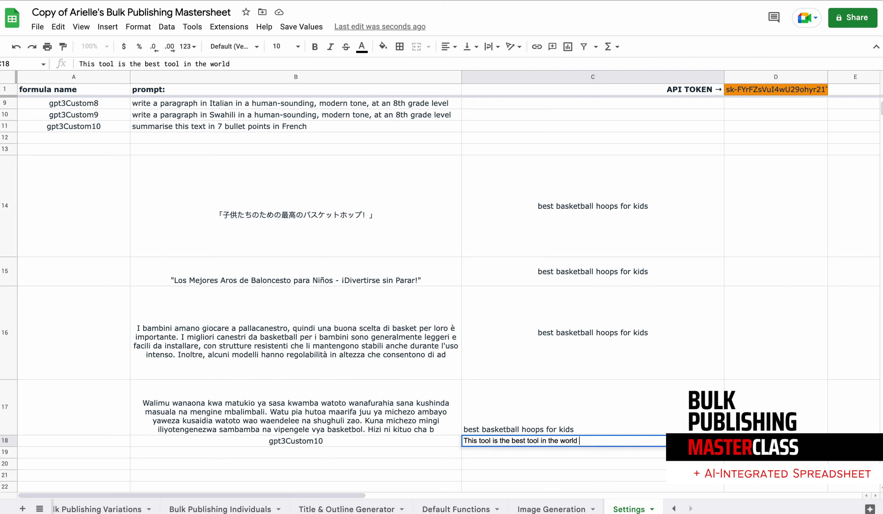
{"action": "type", "text": "and it was made by "}
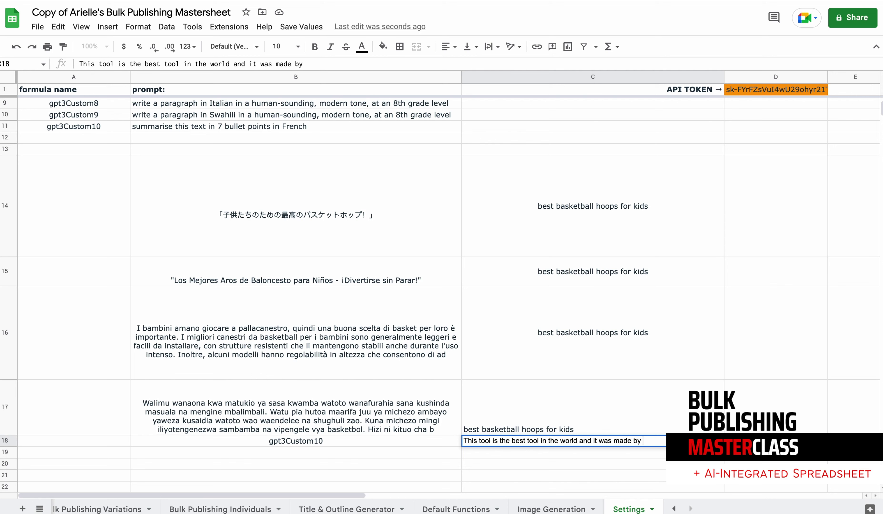
{"action": "type", "text": "a really cool lady, named Arielle Phoenix"}
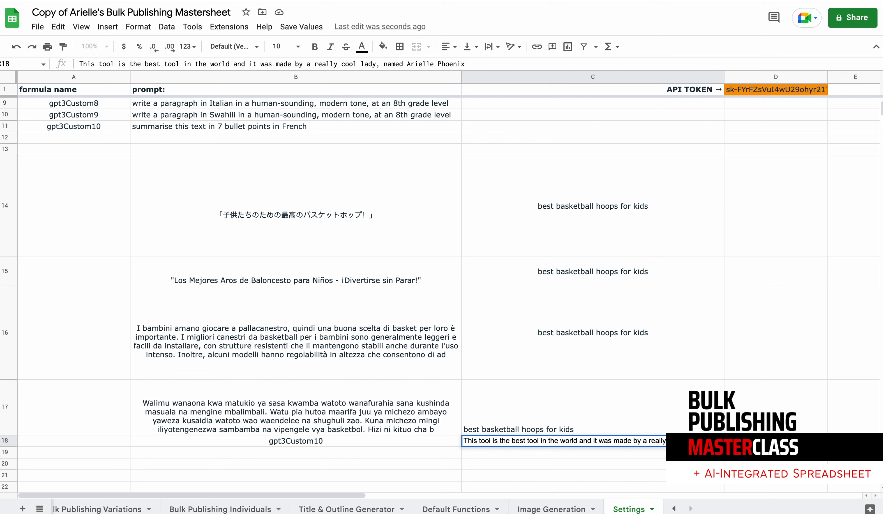
{"action": "type", "text": ". She made the tool, so she could crea"}
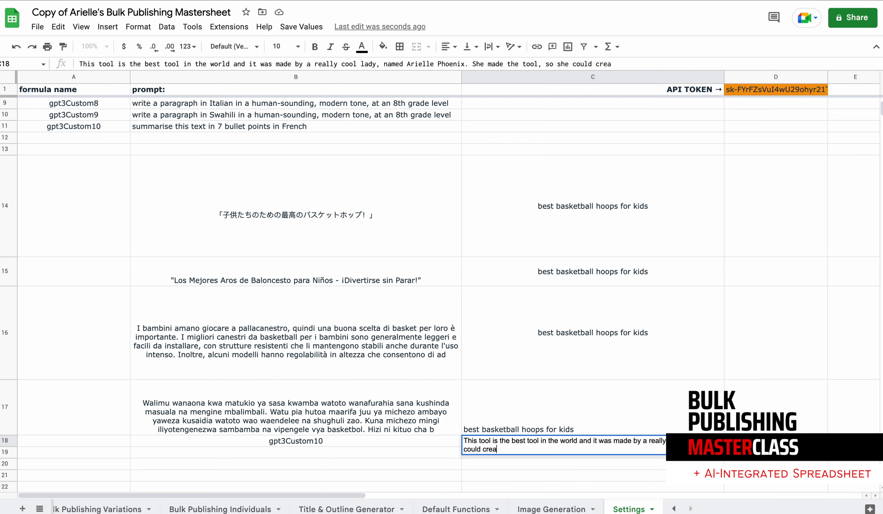
{"action": "type", "text": "te high quality con"}
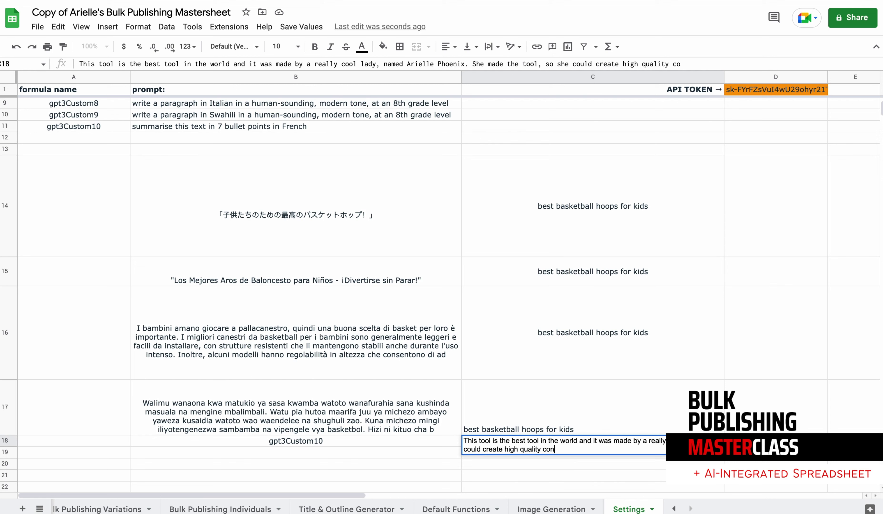
{"action": "type", "text": "tent at scale on "}
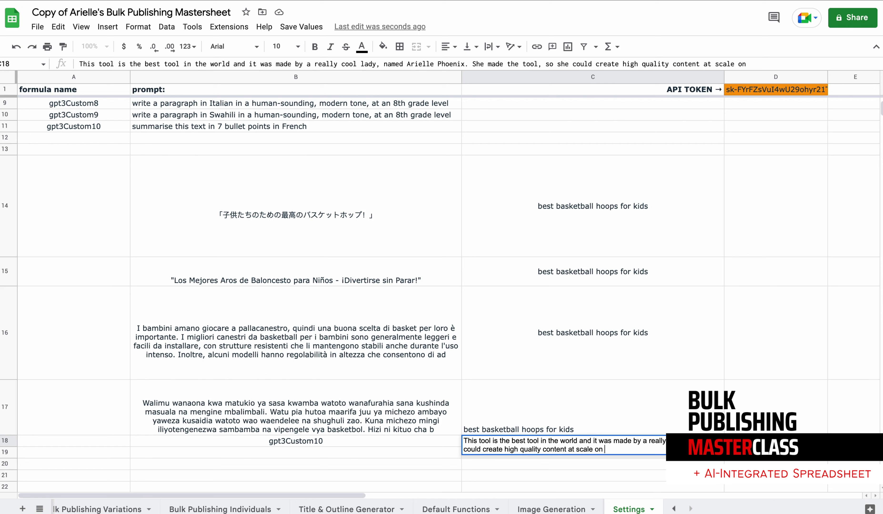
{"action": "type", "text": "her blog posts. However, the"}
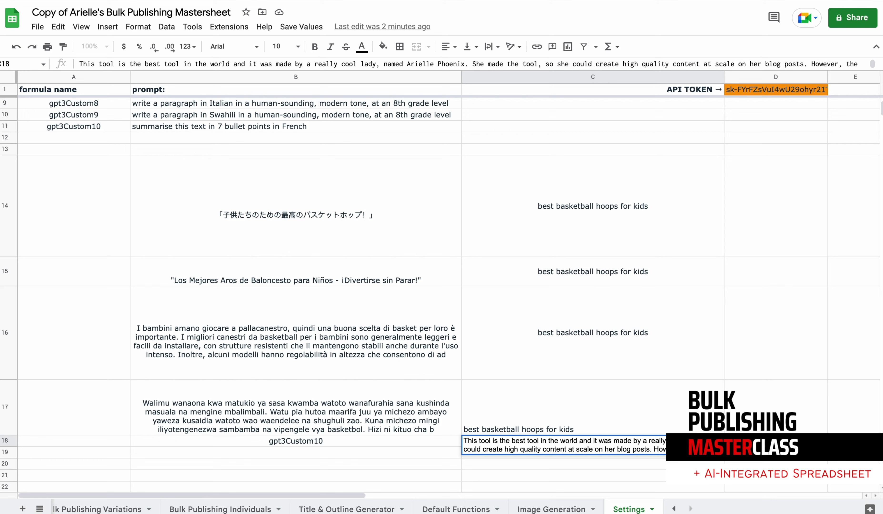
{"action": "type", "text": "scale their online "}
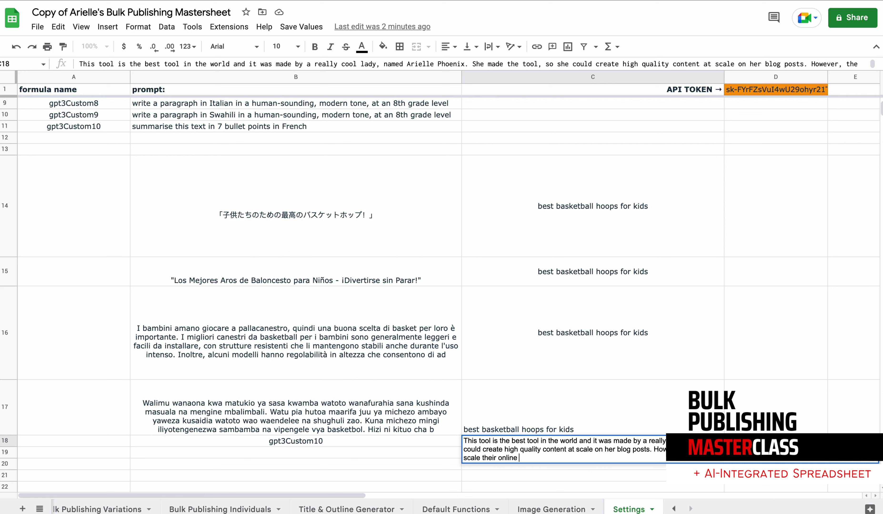
{"action": "type", "text": "web publishing business."}
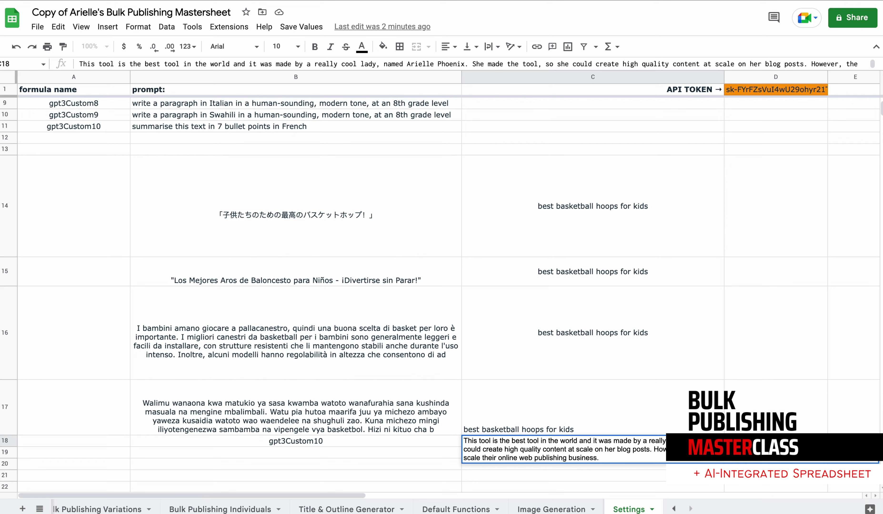
{"action": "left_click", "coordinate": [547, 411]}
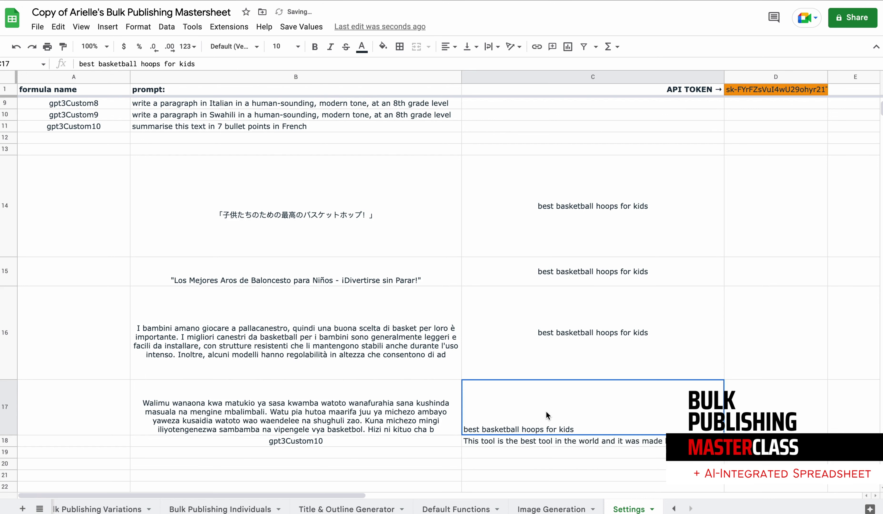
- Turn the gpt3Custom10 label in B18 into the formula =gpt3Custom10(C18) to summarise the sample text in French
{"action": "left_click", "coordinate": [274, 437]}
{"action": "double_click", "coordinate": [274, 440]}
{"action": "type", "text": "="}
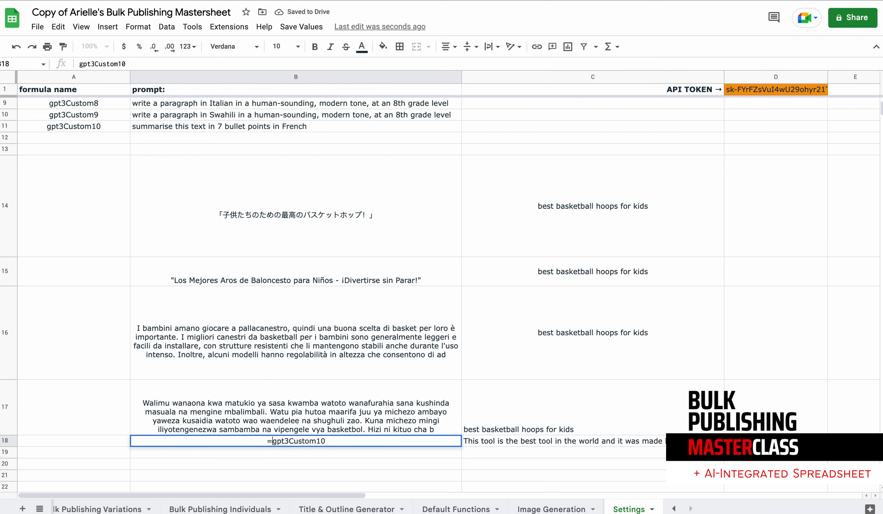
{"action": "left_click", "coordinate": [294, 440]}
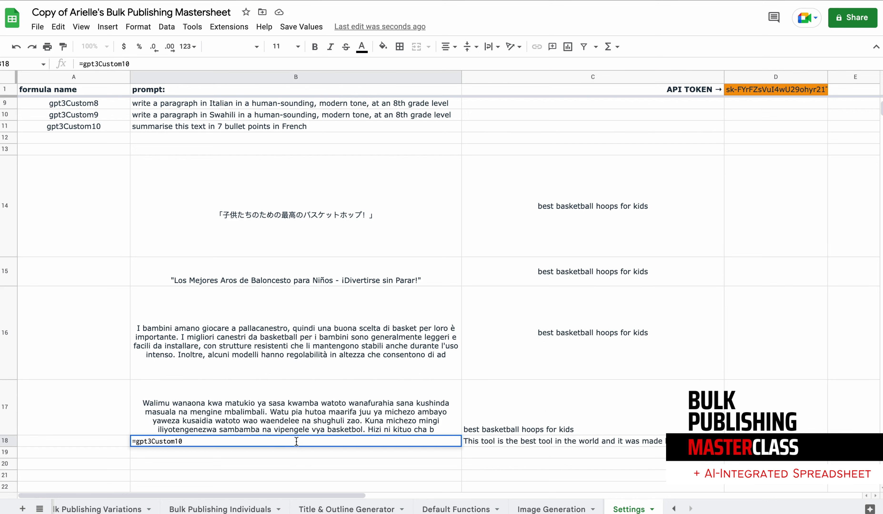
{"action": "type", "text": ")"}
{"action": "key", "text": "BackSpace"}
{"action": "type", "text": "("}
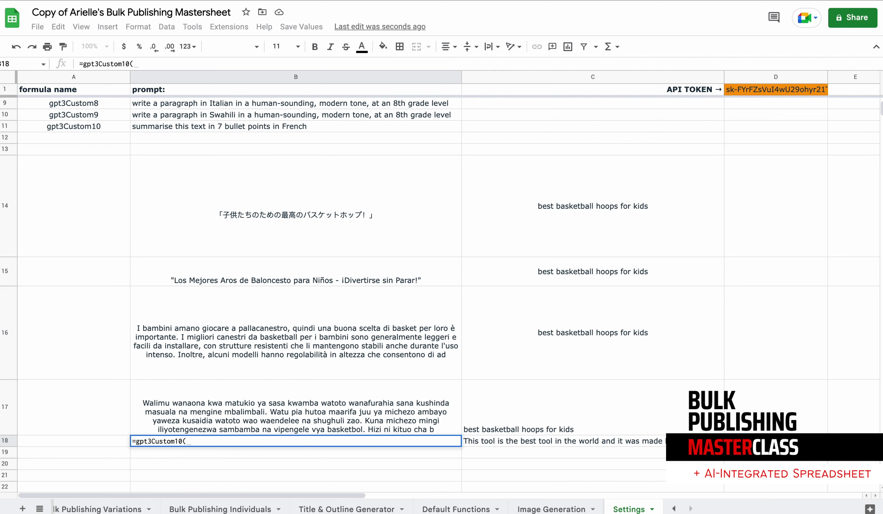
{"action": "left_click", "coordinate": [529, 441]}
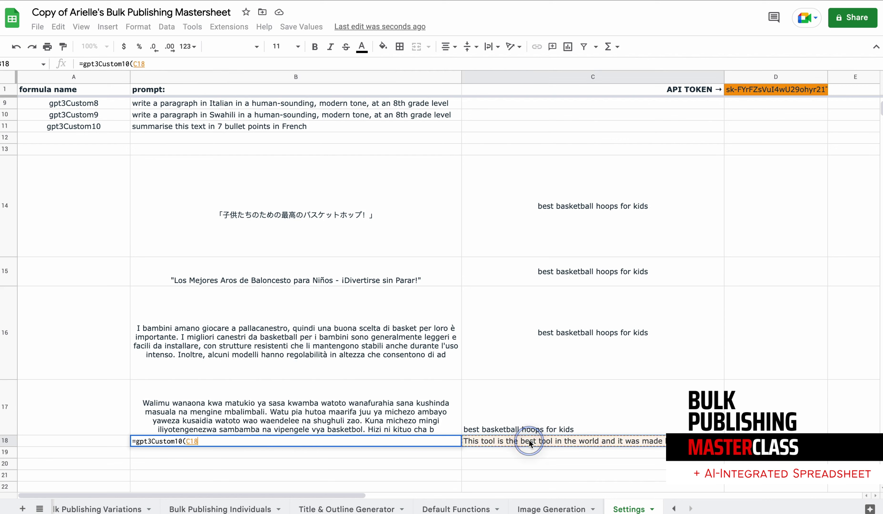
{"action": "type", "text": ")"}
{"action": "key", "text": "Return"}
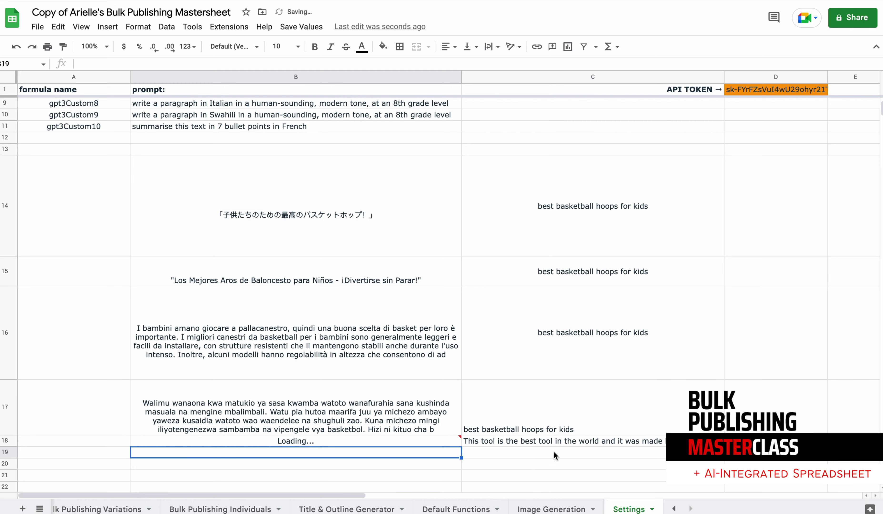
- Make row 18 several times taller and wrap the French bullet-point summary within B18 so all its lines fit
{"action": "scroll", "coordinate": [554, 453], "scroll_direction": "down", "scroll_amount": 1}
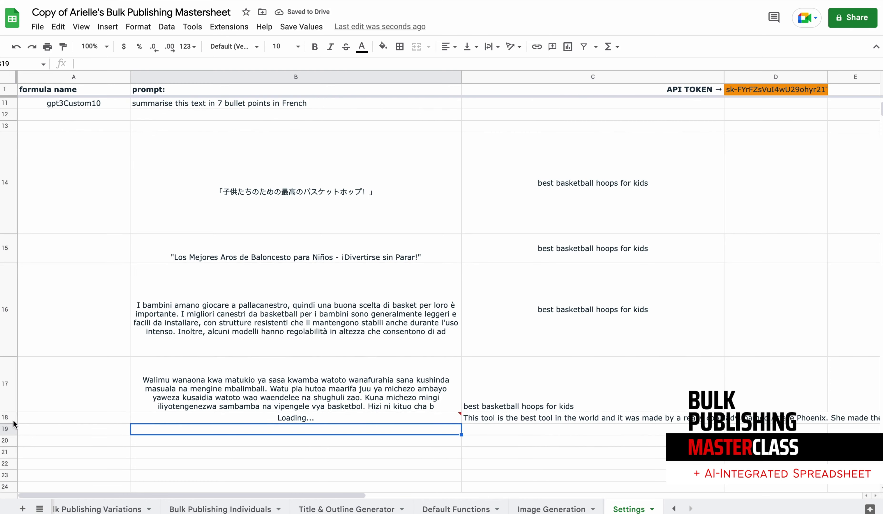
{"action": "left_click_drag", "start_coordinate": [12, 424], "coordinate": [13, 482]}
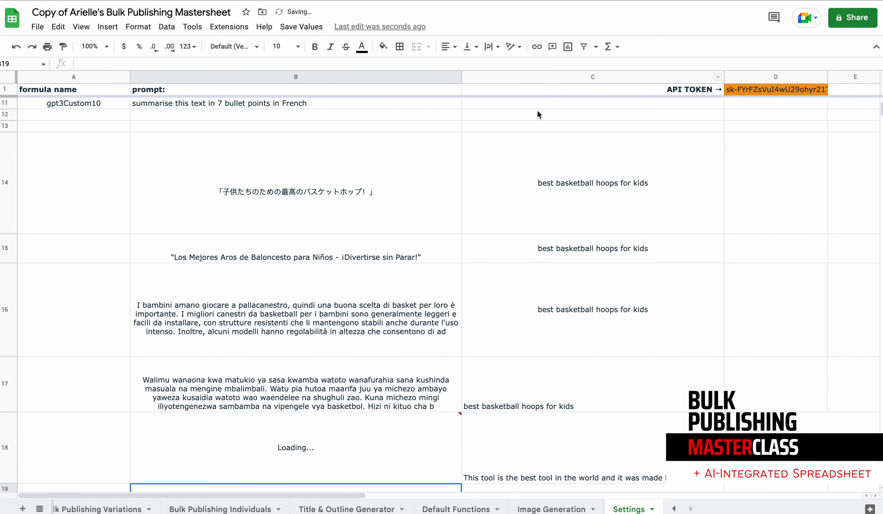
{"action": "scroll", "coordinate": [525, 155], "scroll_direction": "down", "scroll_amount": 1}
{"action": "scroll", "coordinate": [525, 154], "scroll_direction": "down", "scroll_amount": 1}
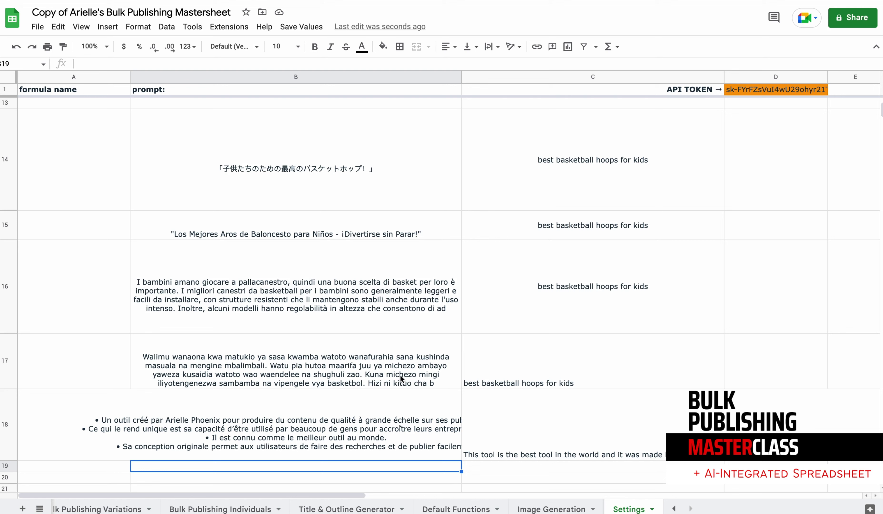
{"action": "left_click", "coordinate": [391, 417]}
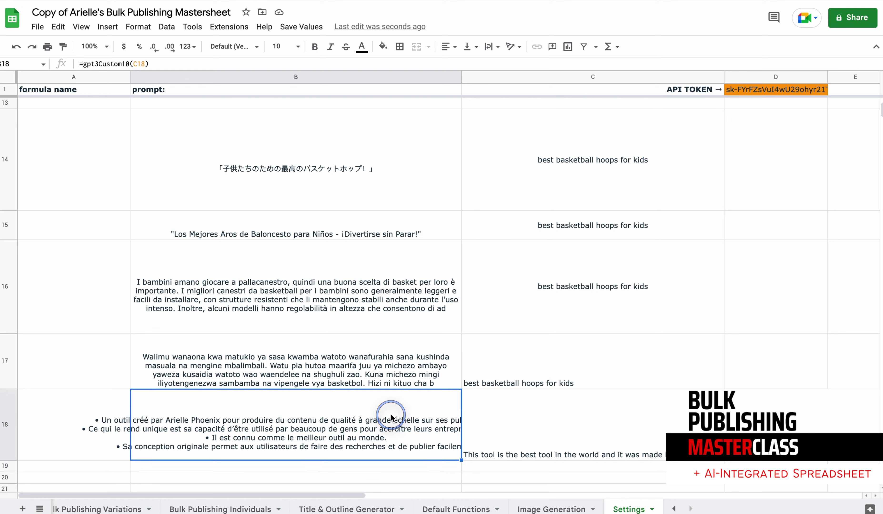
{"action": "left_click", "coordinate": [488, 48]}
{"action": "left_click", "coordinate": [508, 72]}
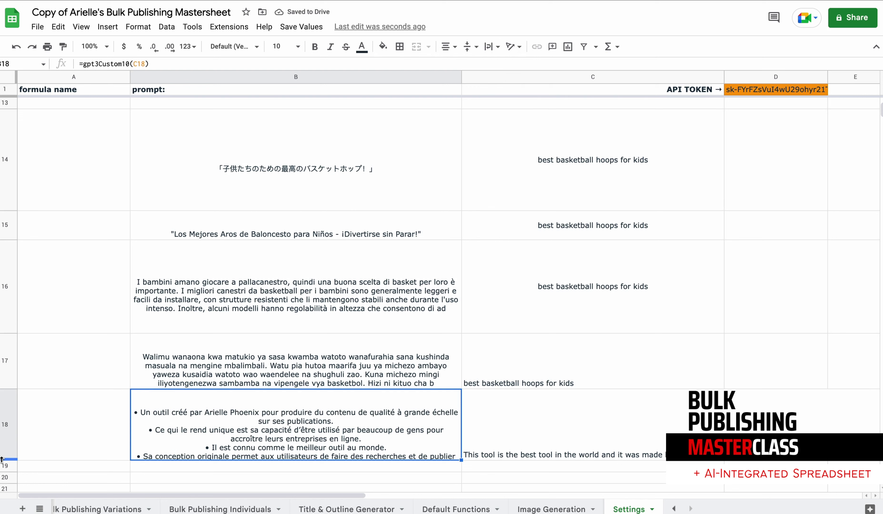
{"action": "left_click_drag", "start_coordinate": [3, 461], "coordinate": [1, 480]}
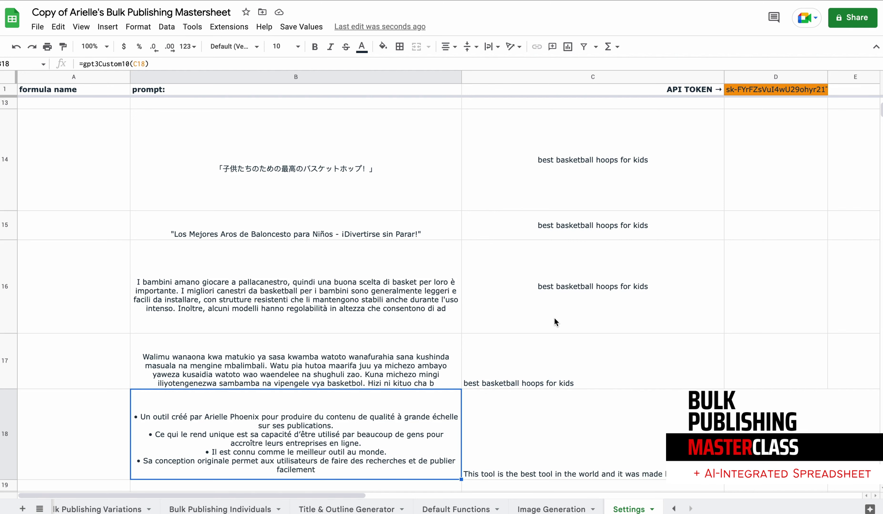
{"action": "scroll", "coordinate": [554, 322], "scroll_direction": "down", "scroll_amount": 1}
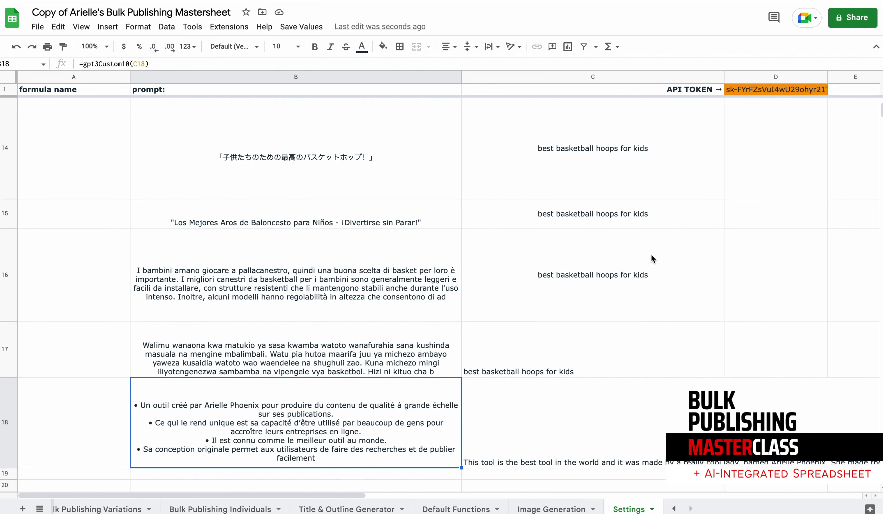